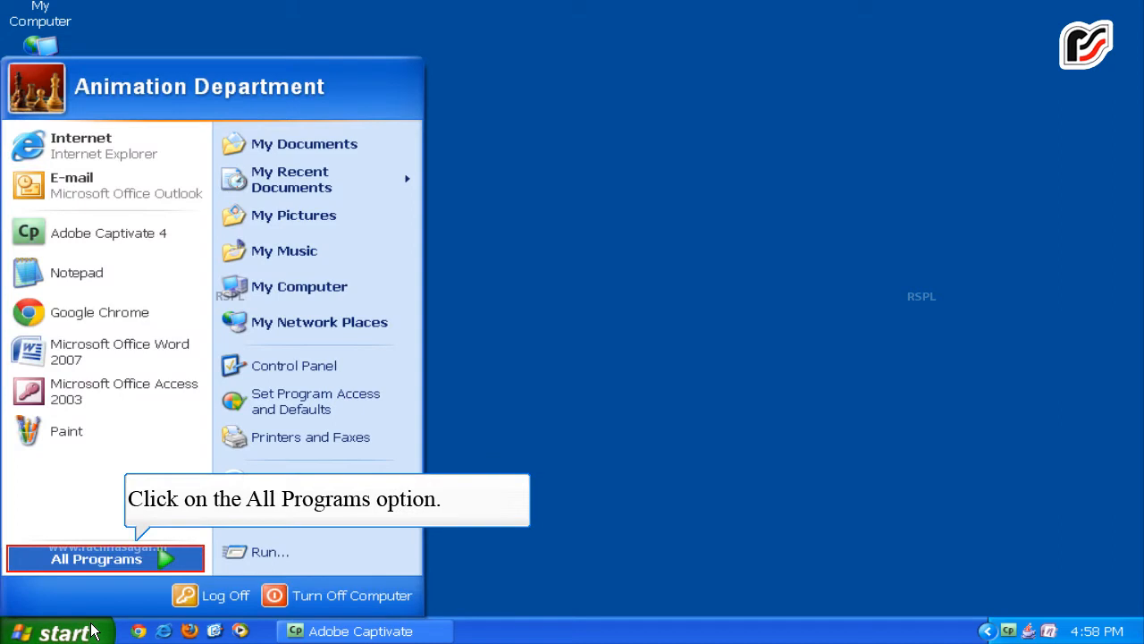
Launch Microsoft Office Access 2003 from the Start menu's Microsoft Office program group.
click(61, 559)
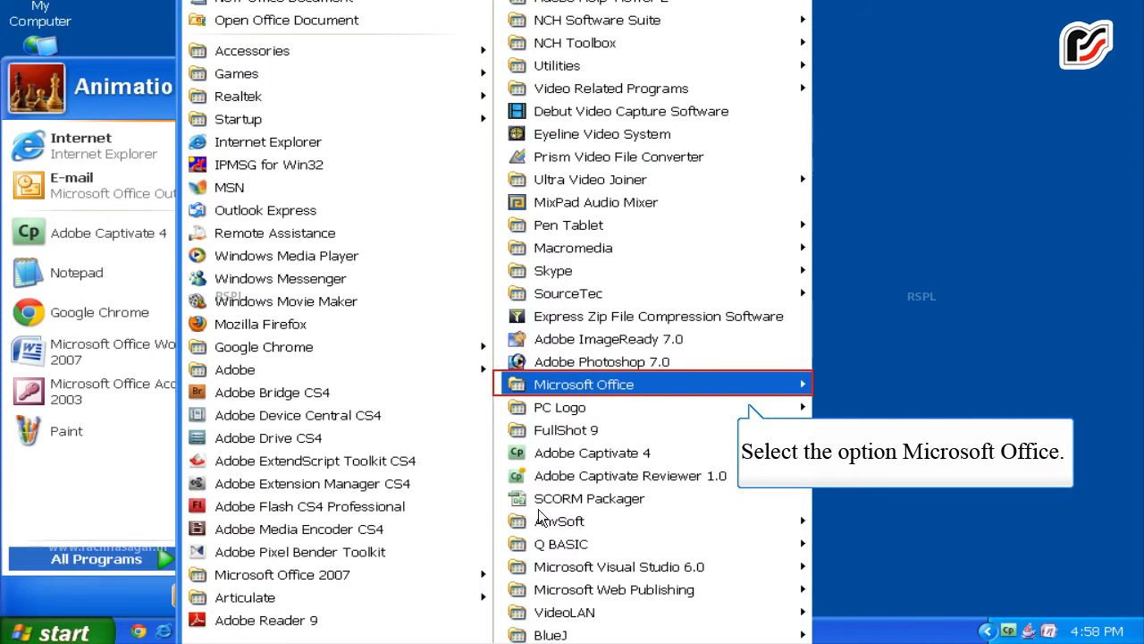
click(662, 390)
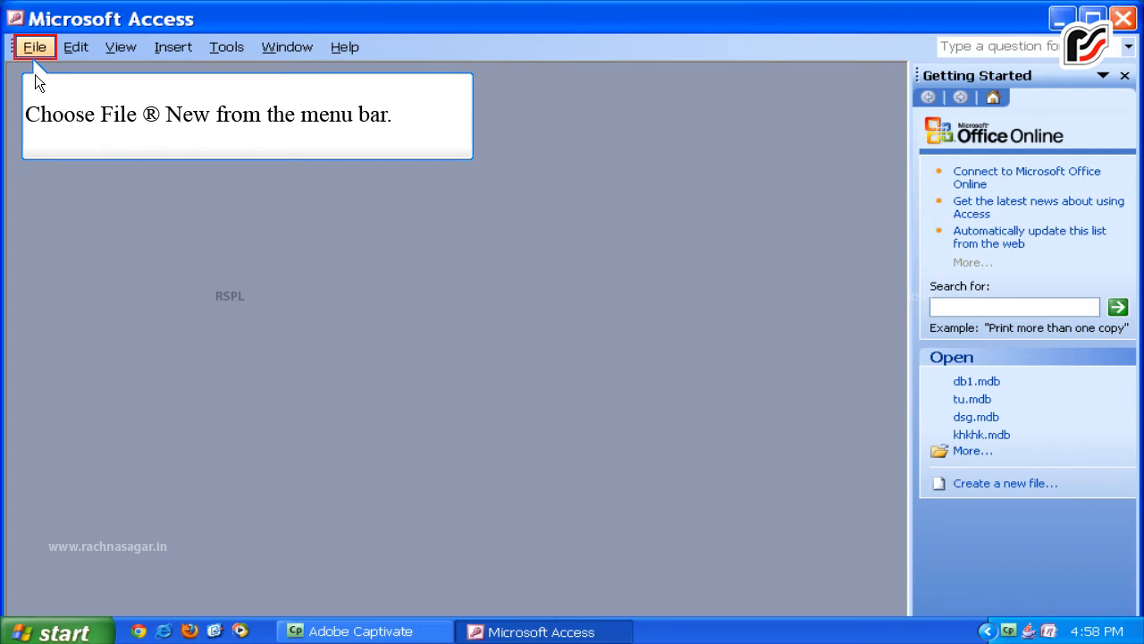
Browse the on-computer templates through File > New and show the Databases tab.
click(30, 42)
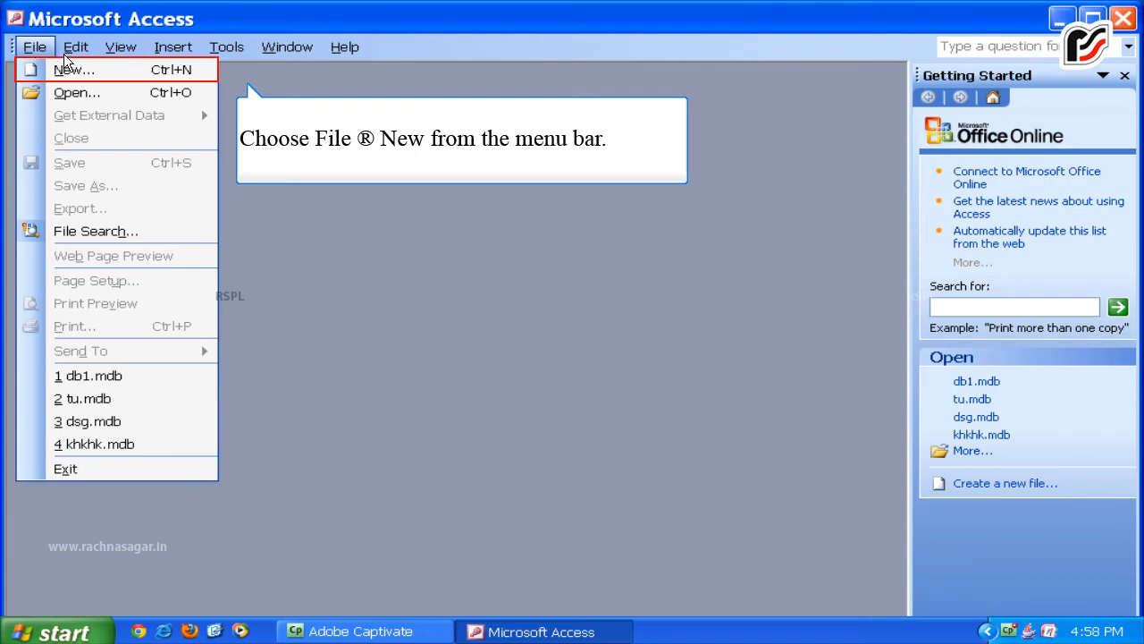
click(69, 64)
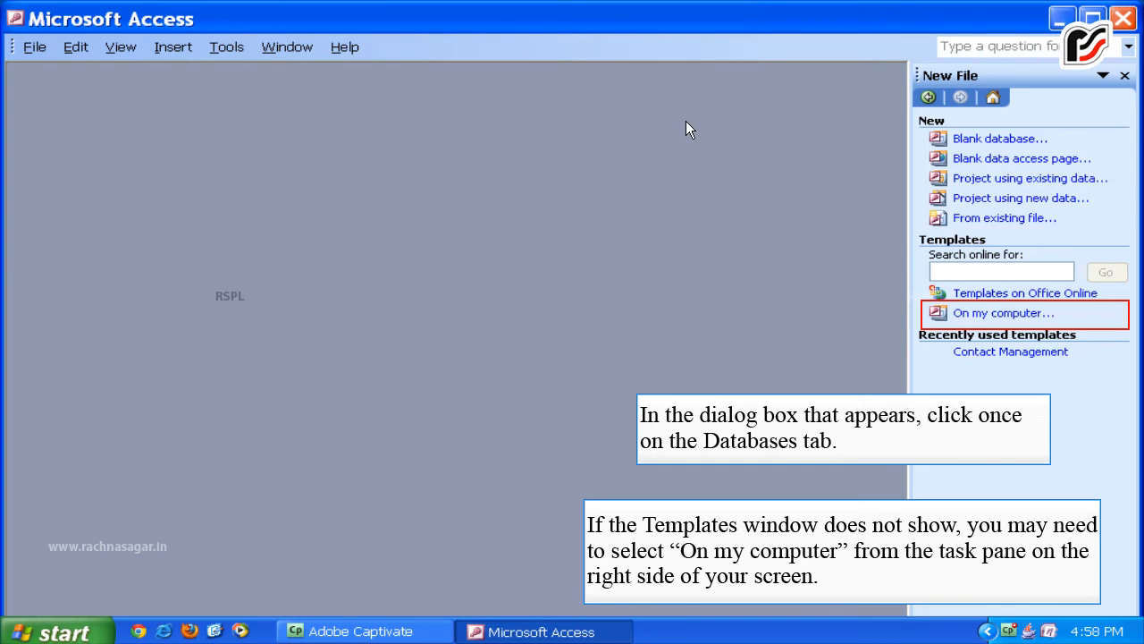
click(956, 310)
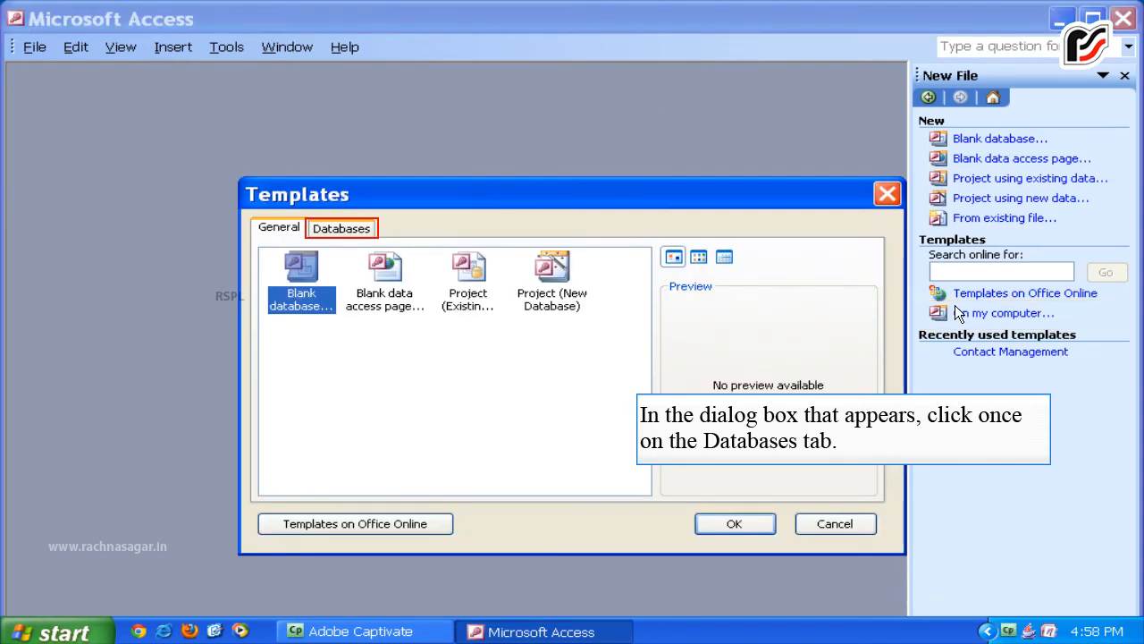
click(350, 228)
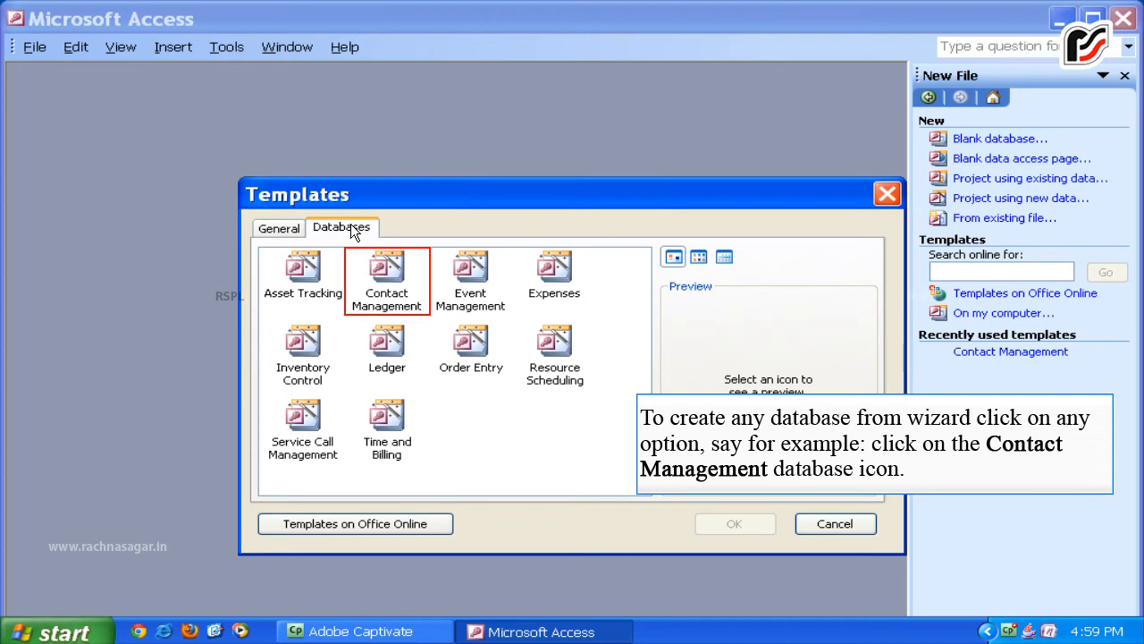
Create a database file named pooja from the Contact Management template.
click(394, 265)
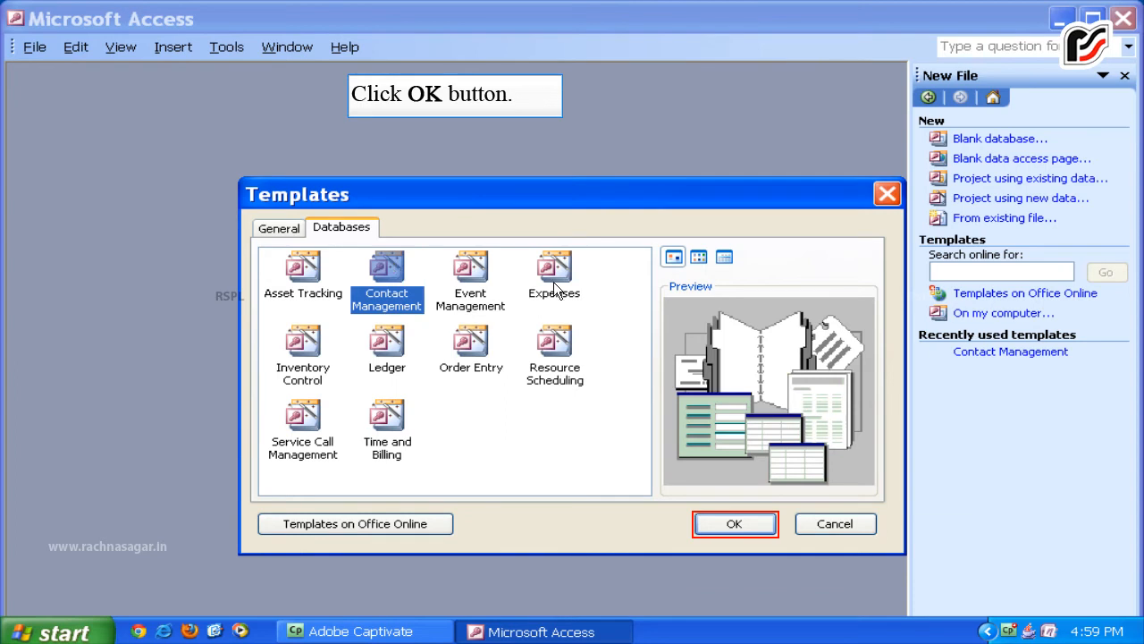
click(733, 523)
text(pooja)
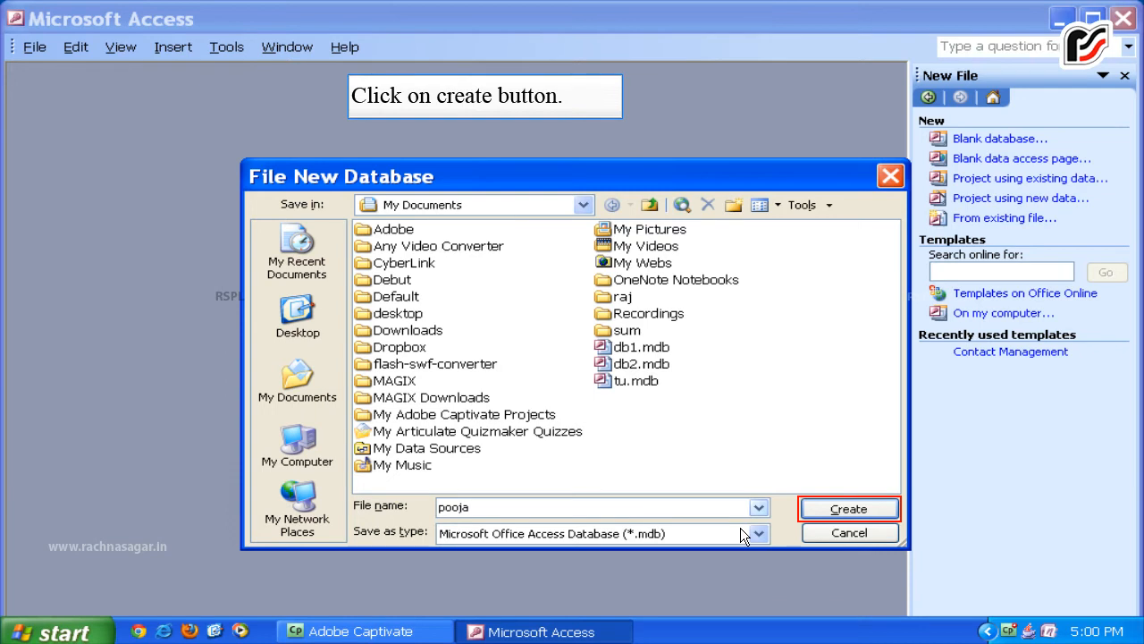
click(831, 509)
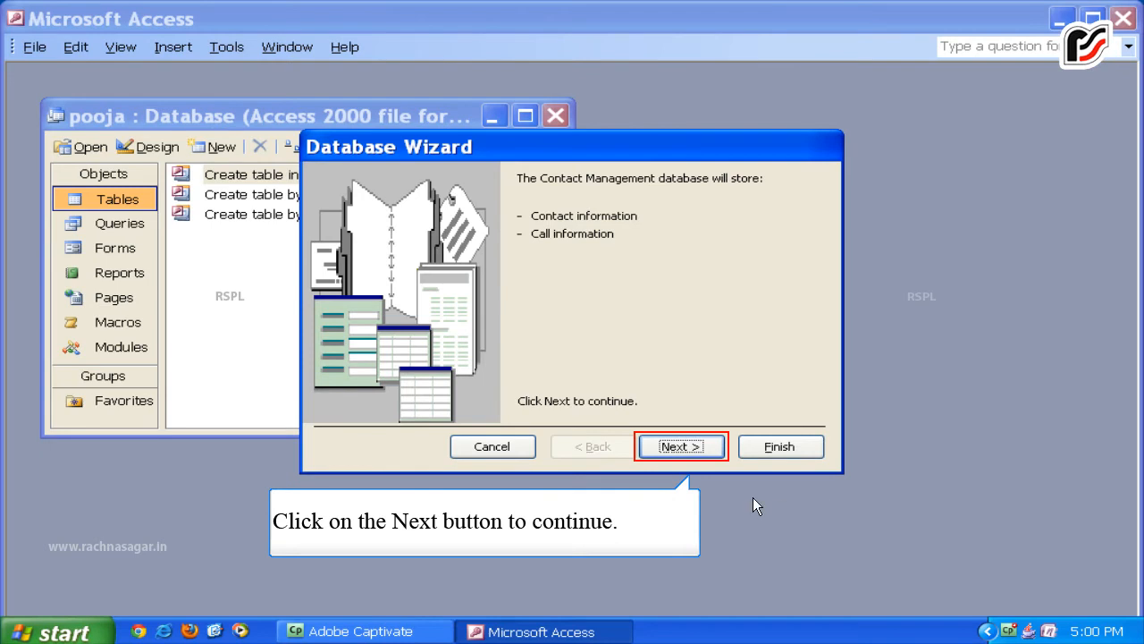
Move through the wizard, reviewing the Contact information fields and keeping the default tables.
click(682, 447)
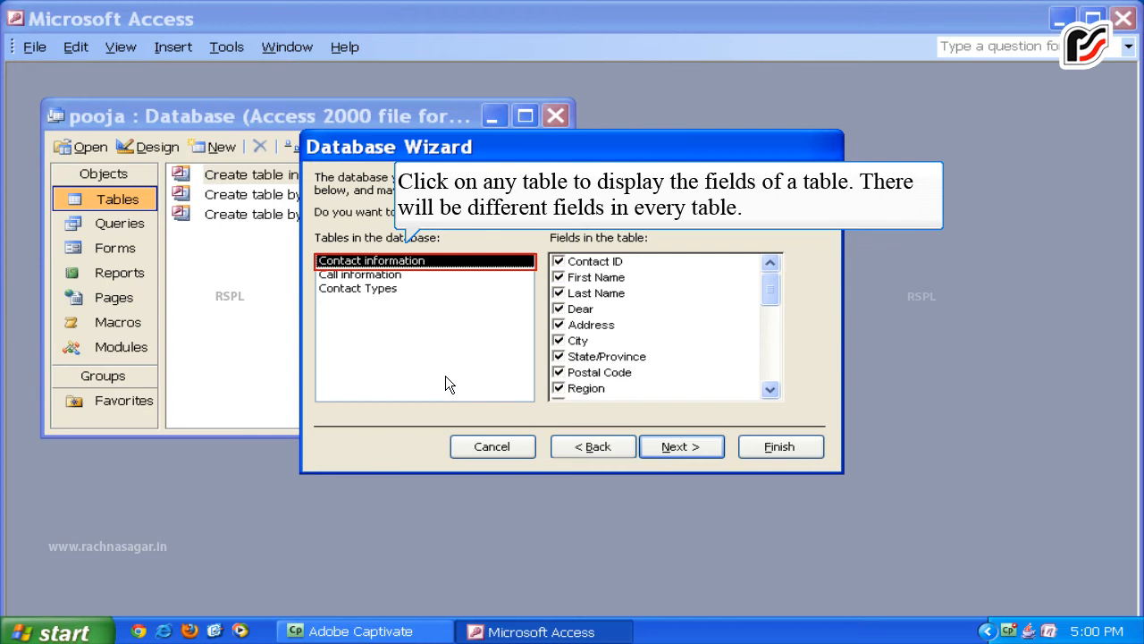
click(402, 265)
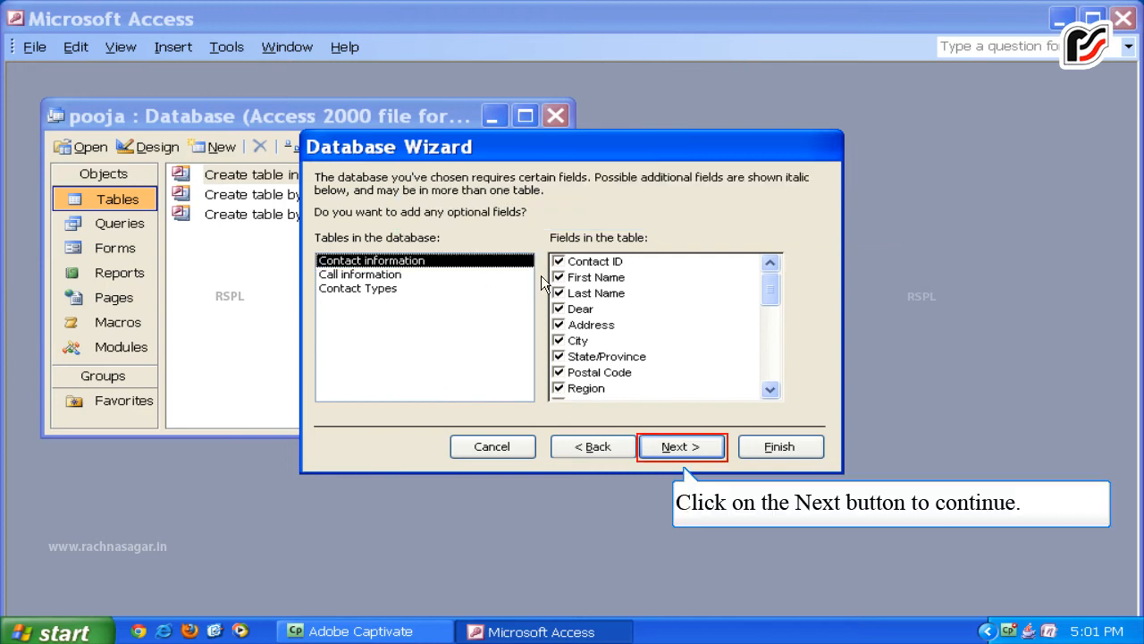
click(677, 445)
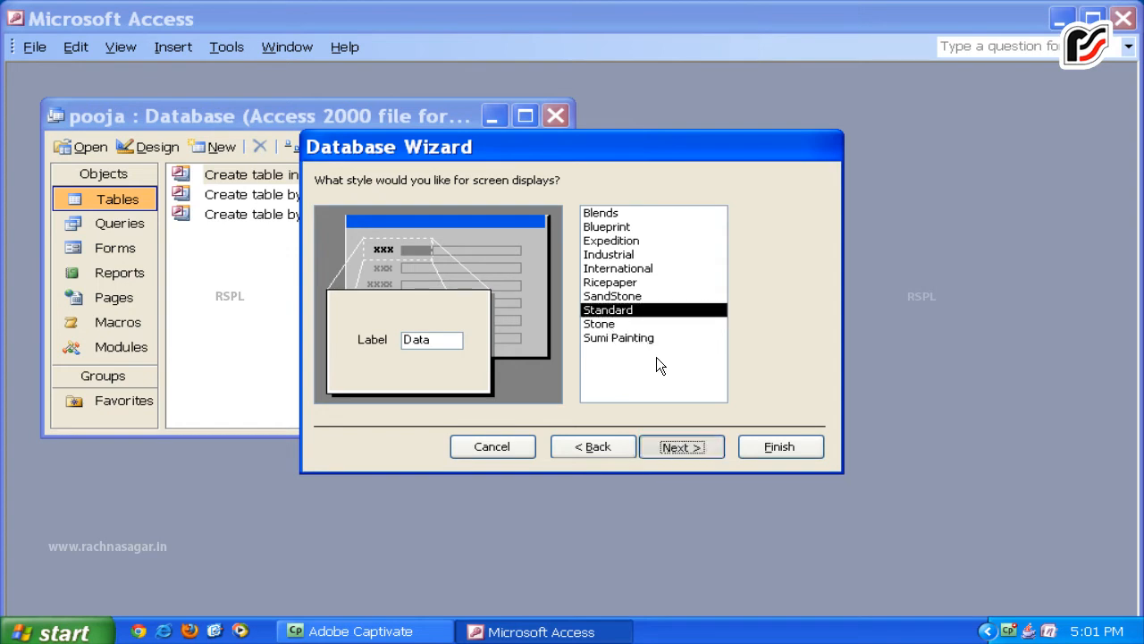
Keep Standard and Corporate styles, title the database 'my database', and finish the wizard.
click(668, 438)
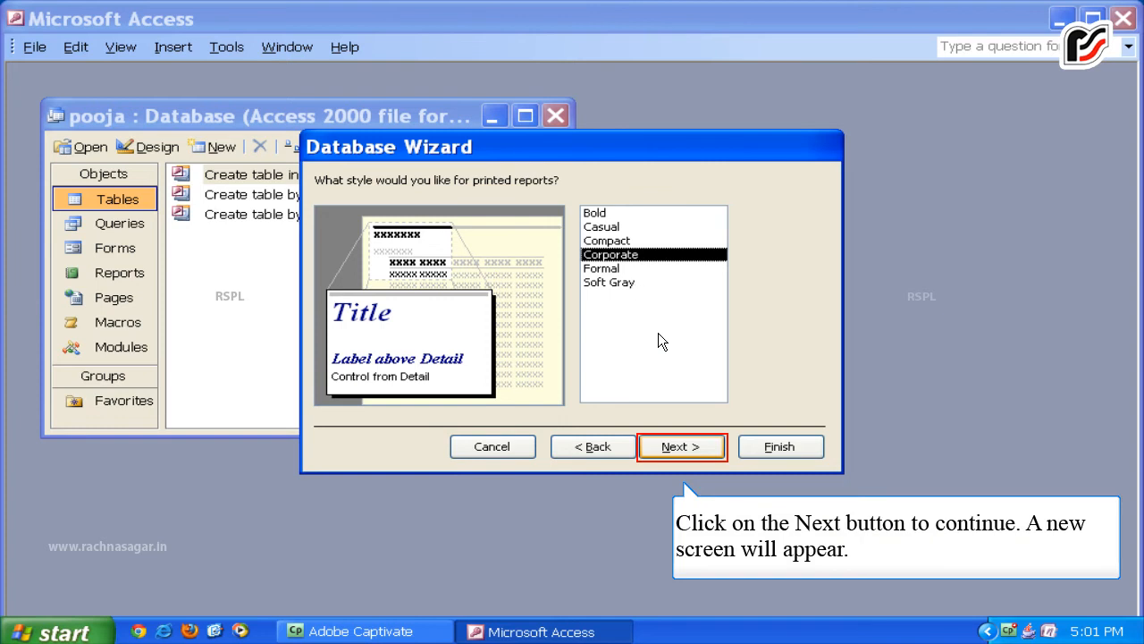
click(664, 444)
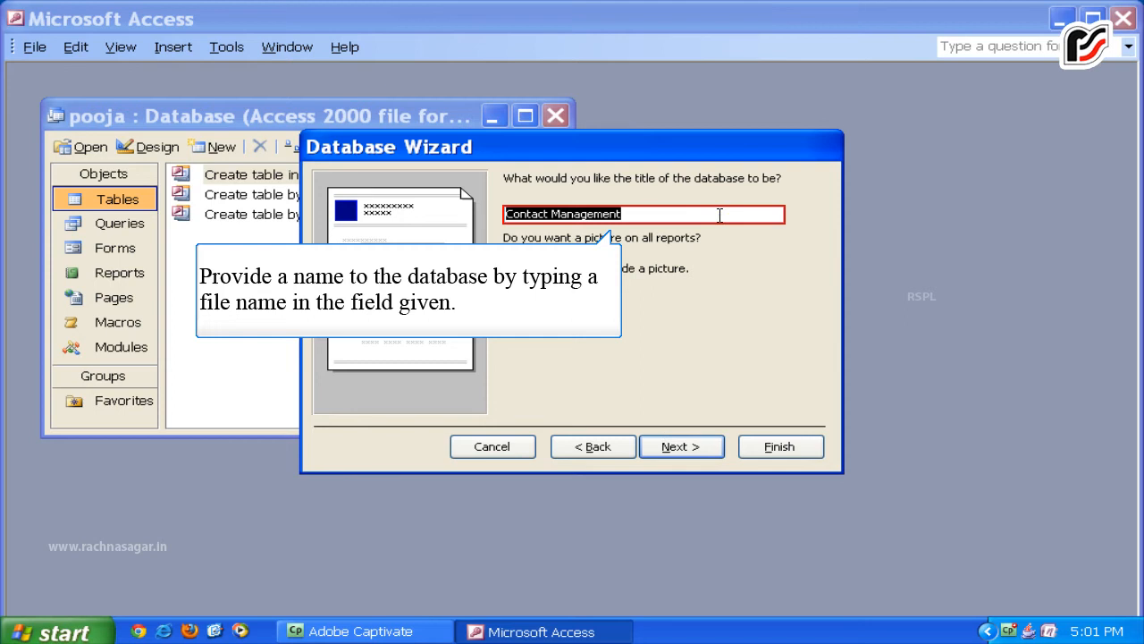
key(BackSpace)
text(my database)
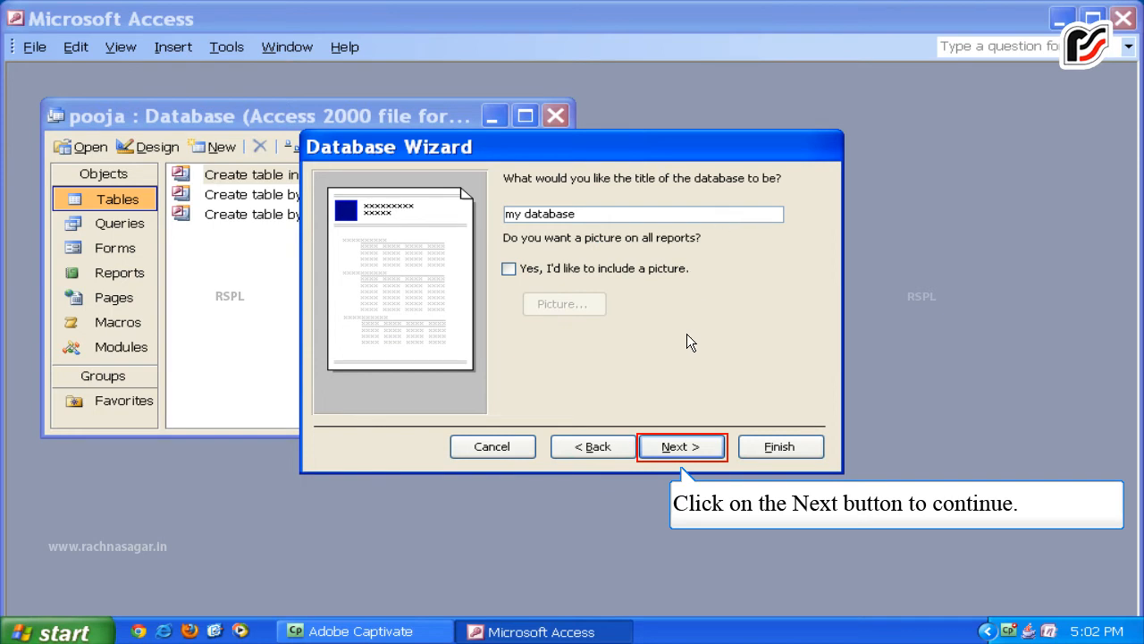
click(684, 447)
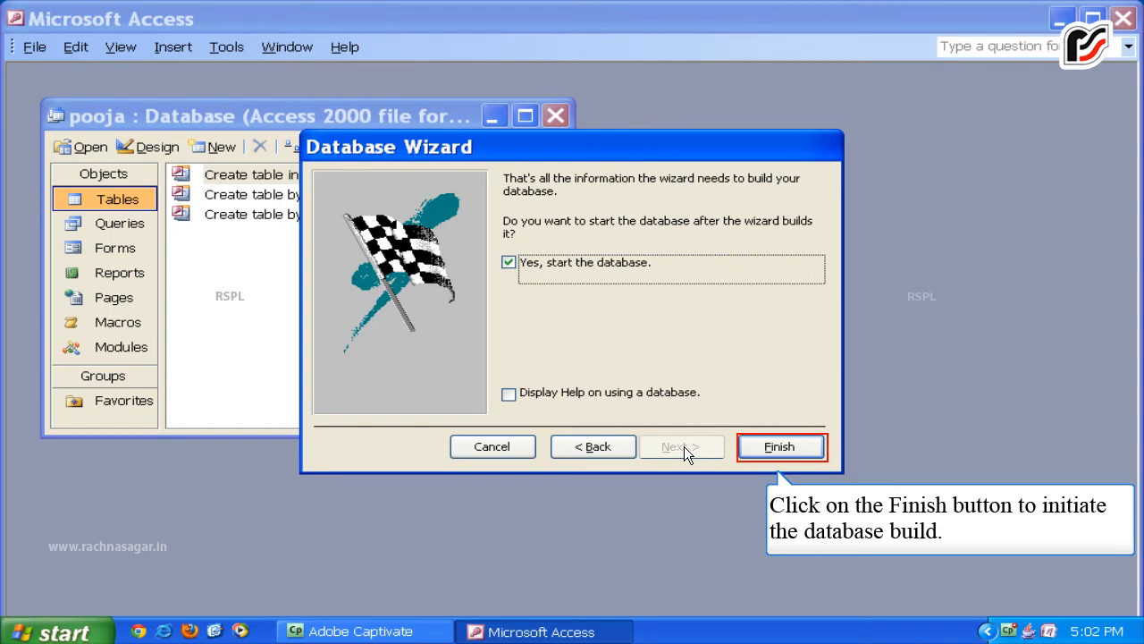
click(775, 446)
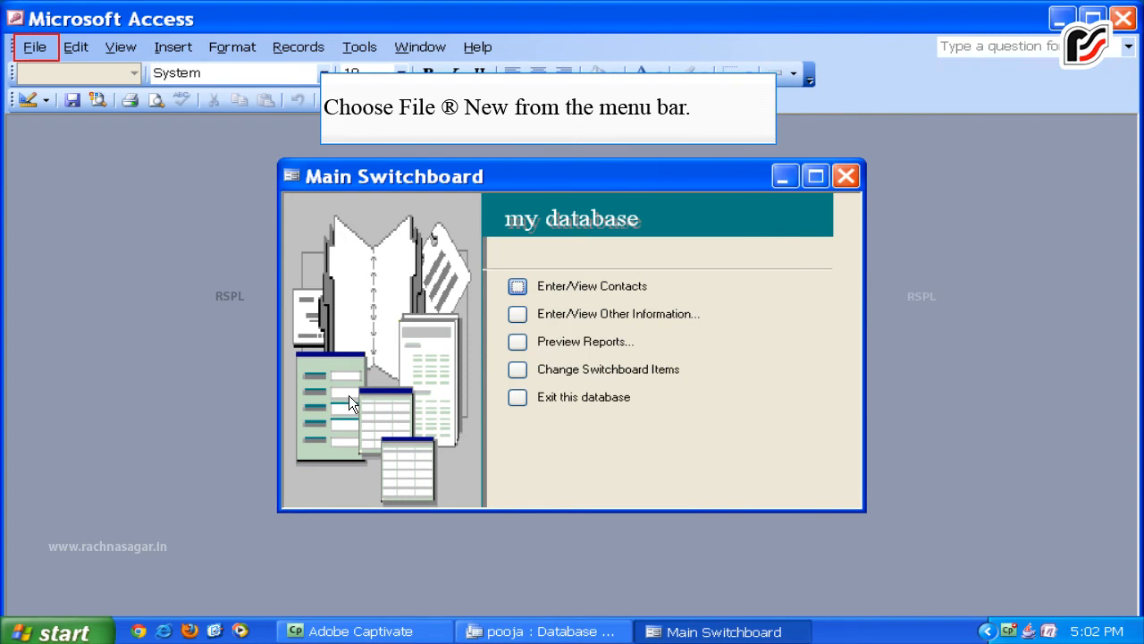
Create a new blank database named pooja2 through File > New.
click(34, 48)
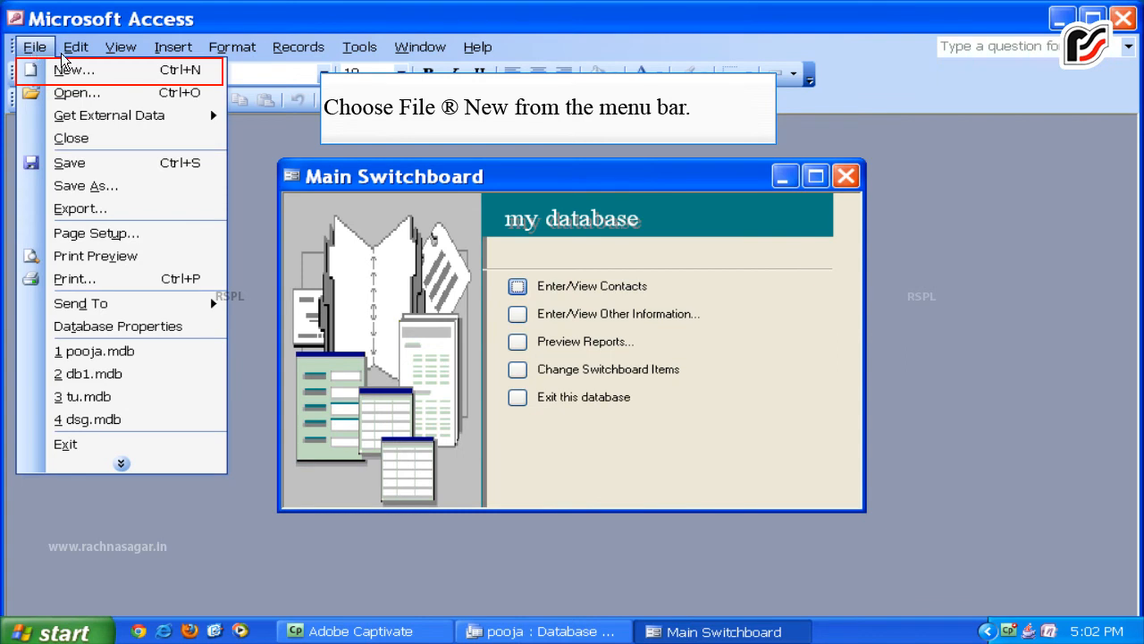
click(70, 69)
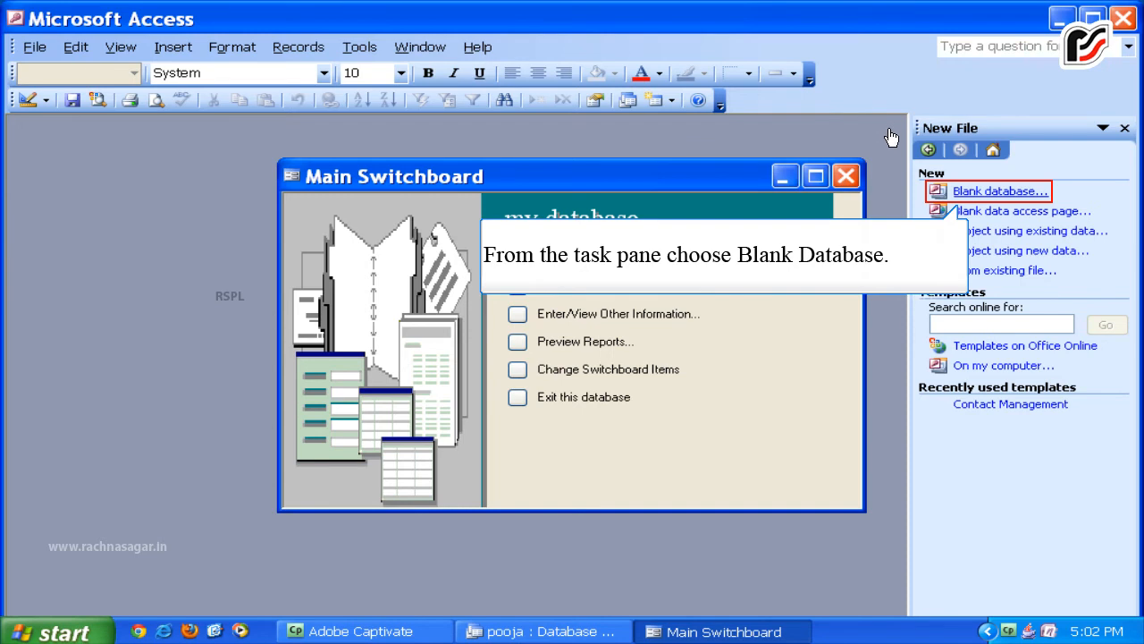
click(965, 191)
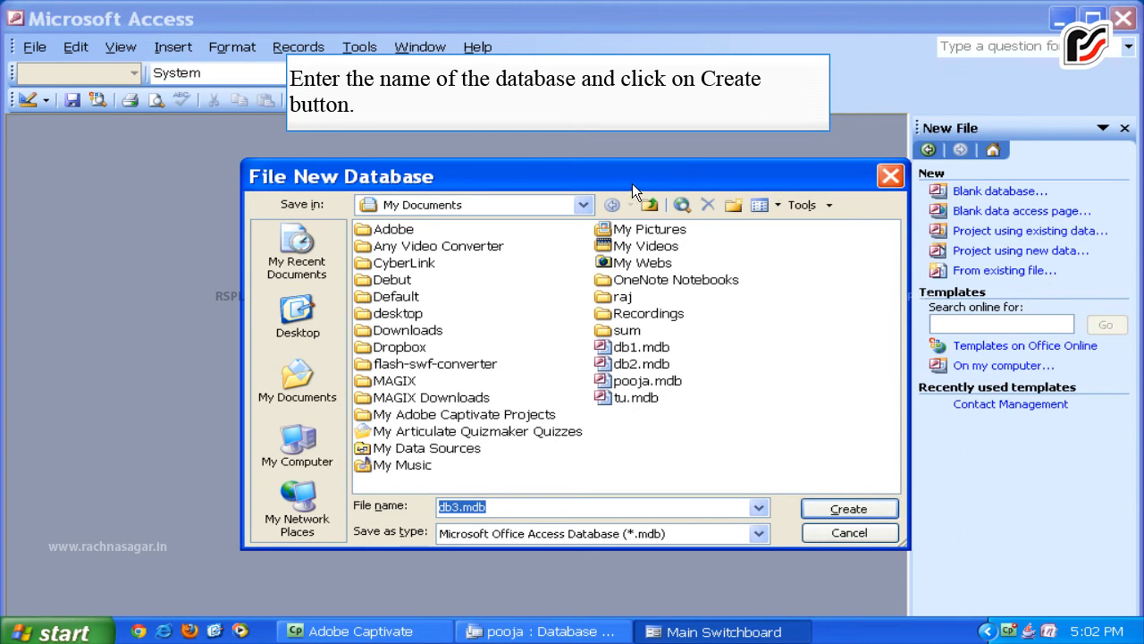
text(pooja2)
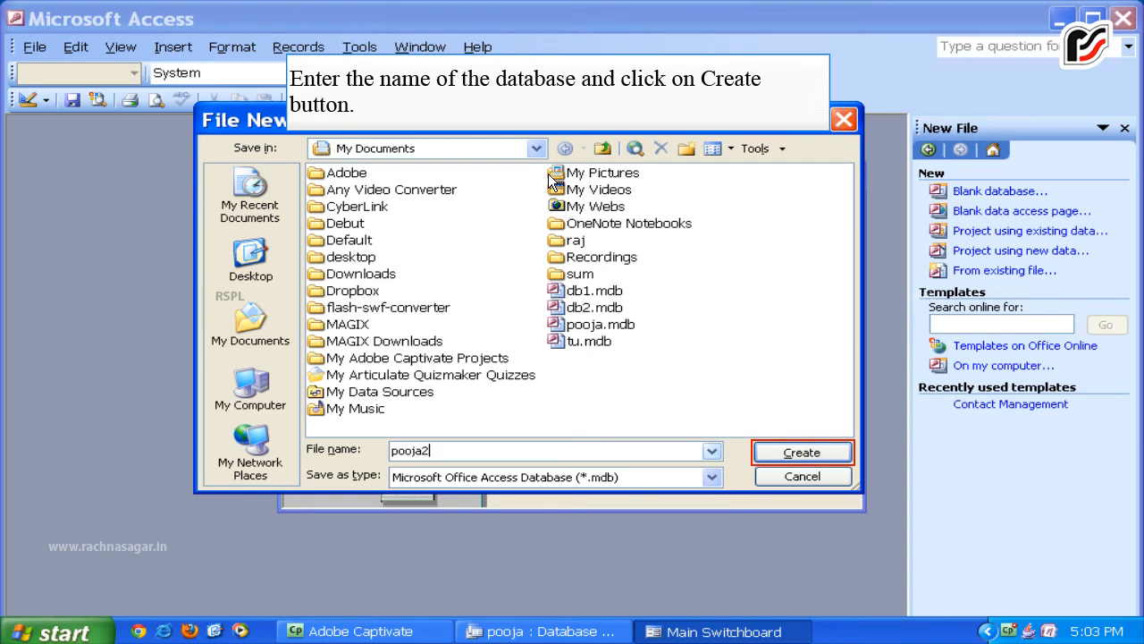
click(780, 452)
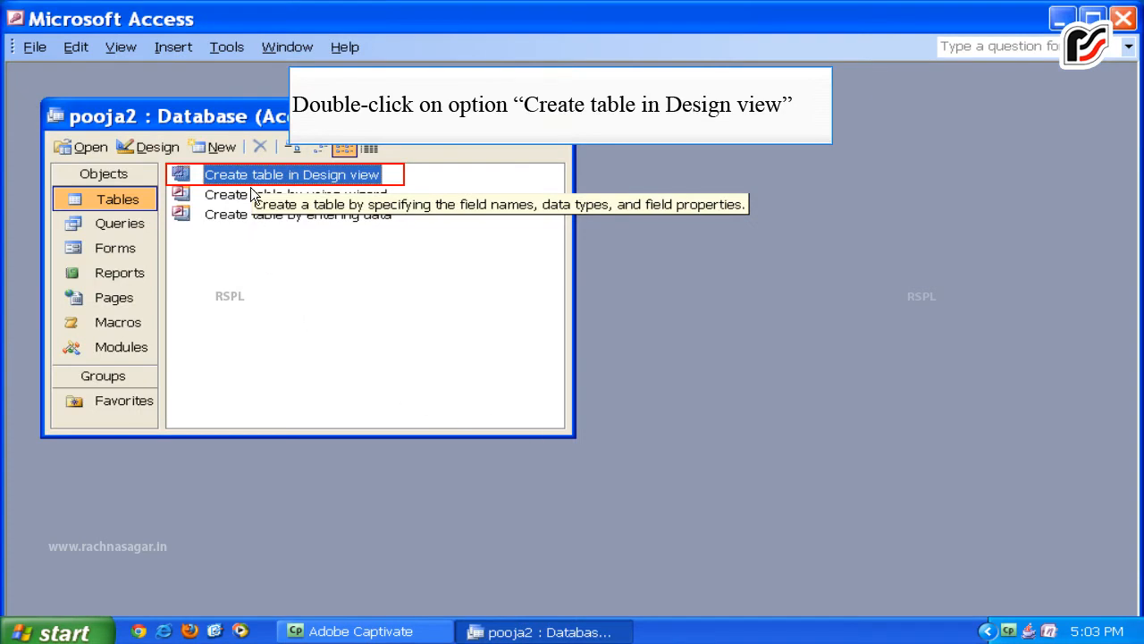
Start a Design view table whose first field, Student ID, is an AutoNumber.
double_click(252, 174)
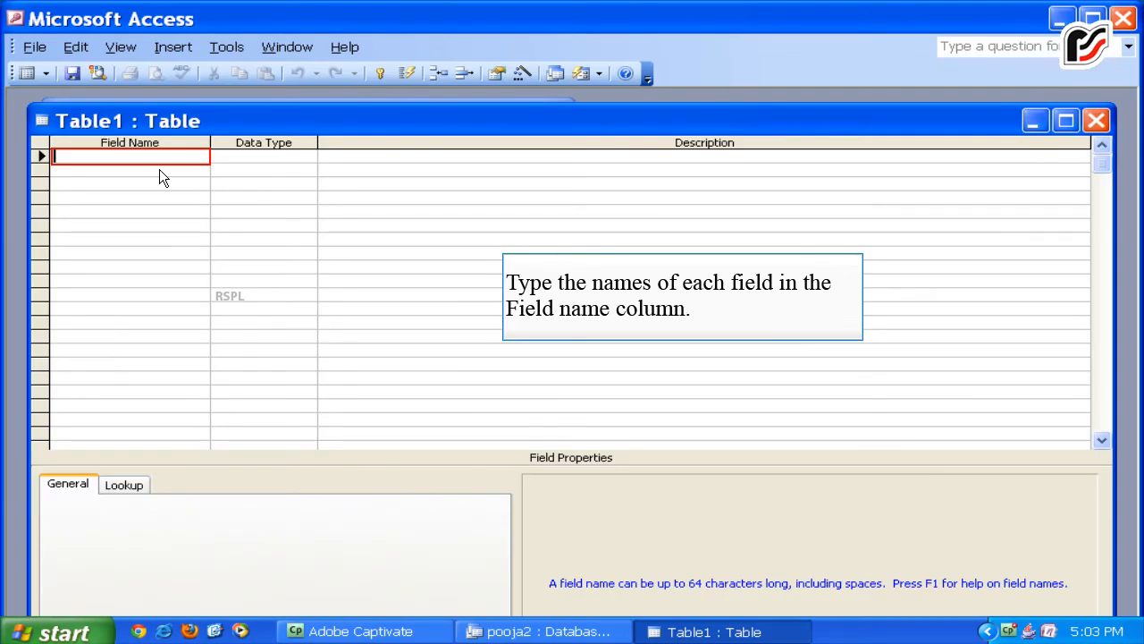
text(S)
text(tudent ID)
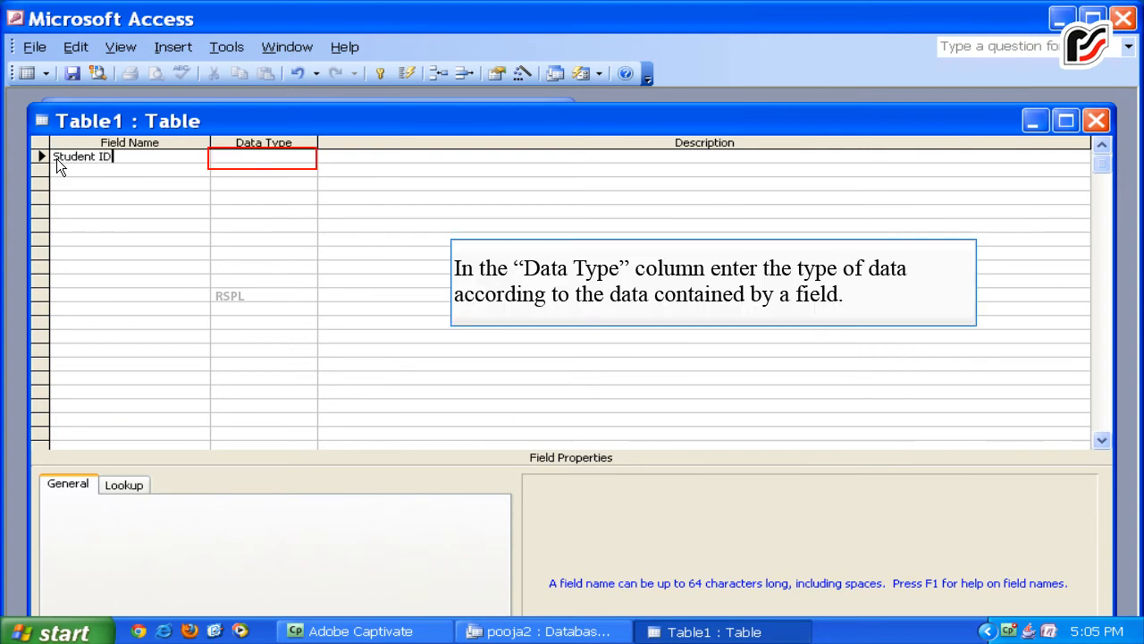
click(306, 156)
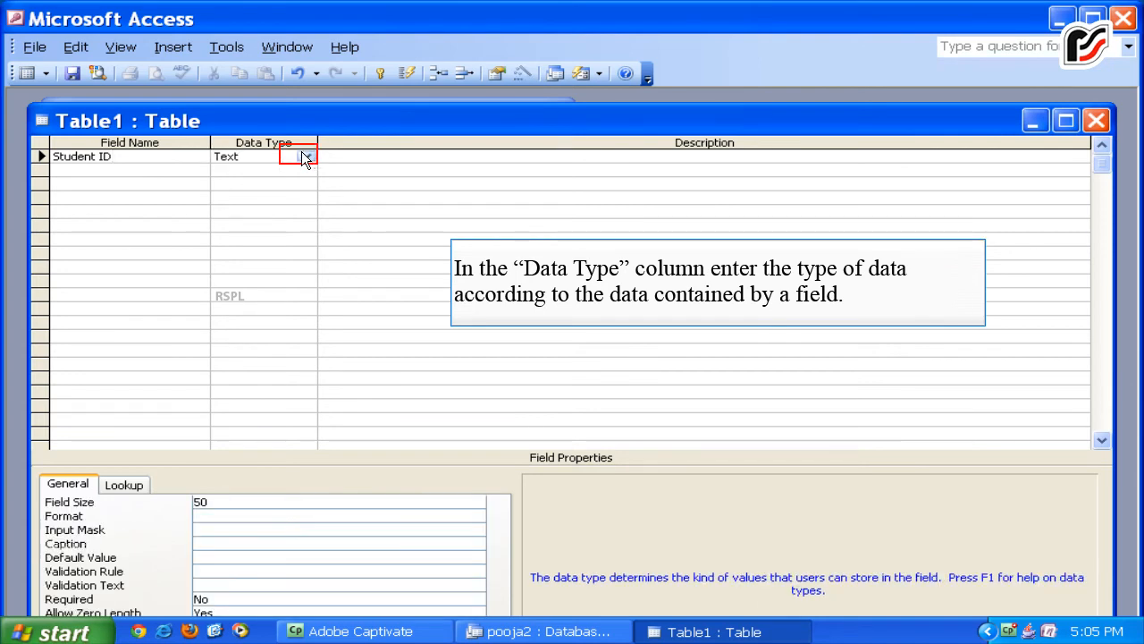
click(304, 157)
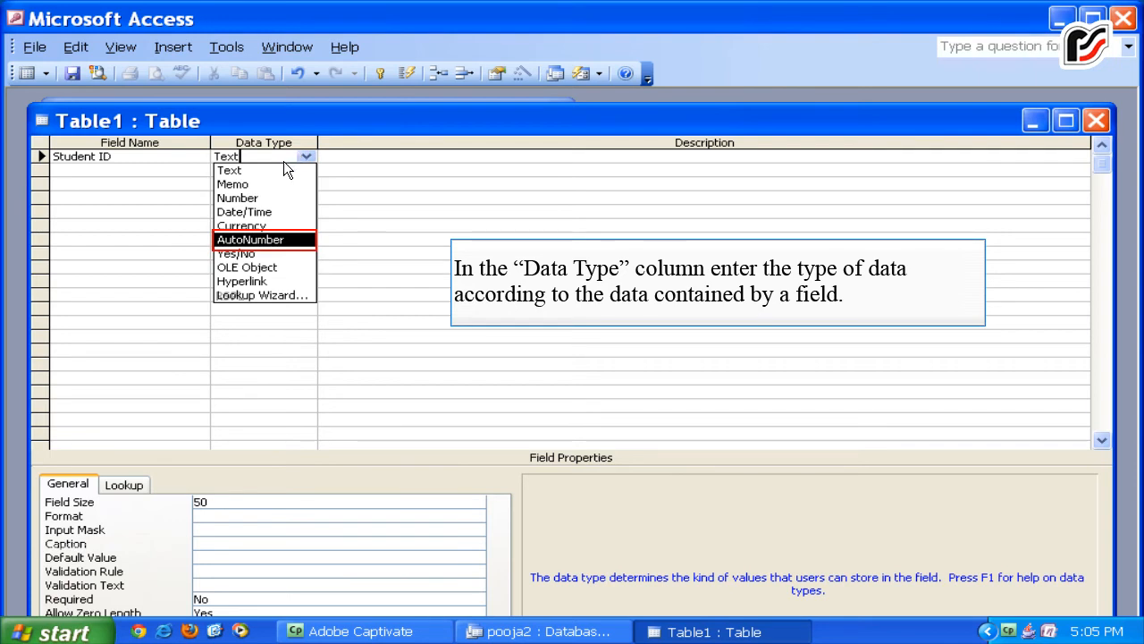
click(275, 238)
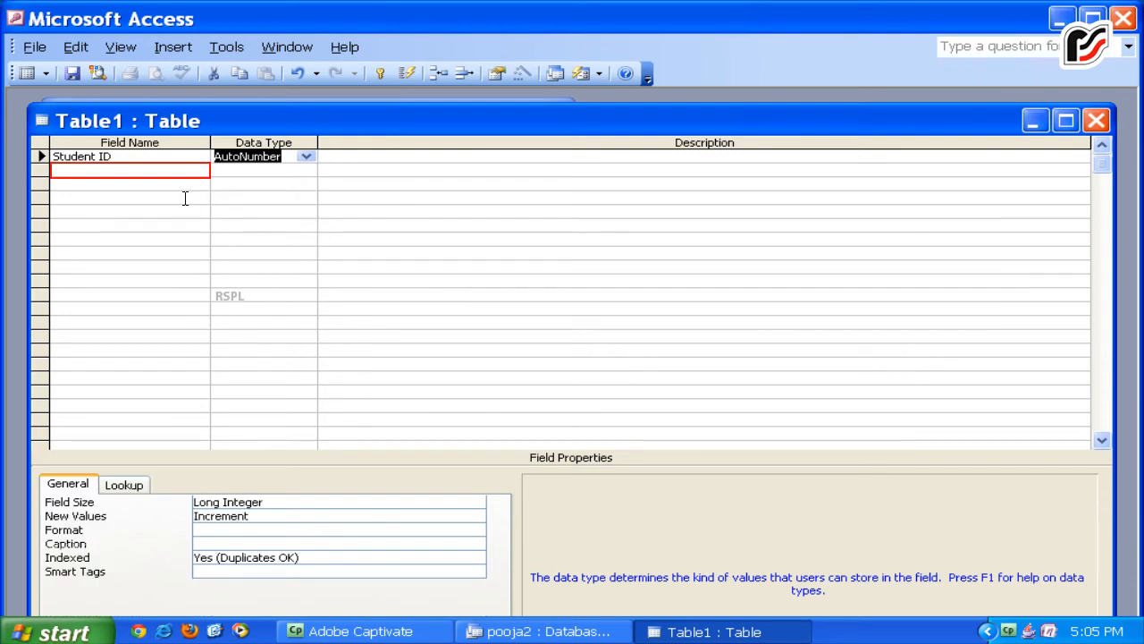
Add a First Name field with the Text data type.
click(179, 171)
text(First)
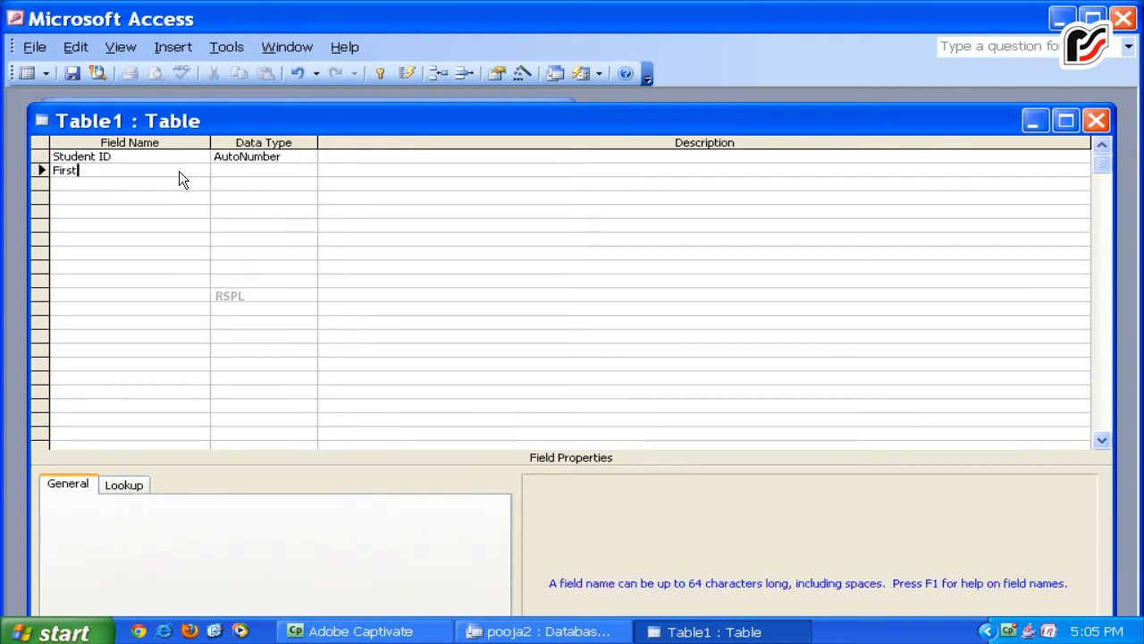
text( Name)
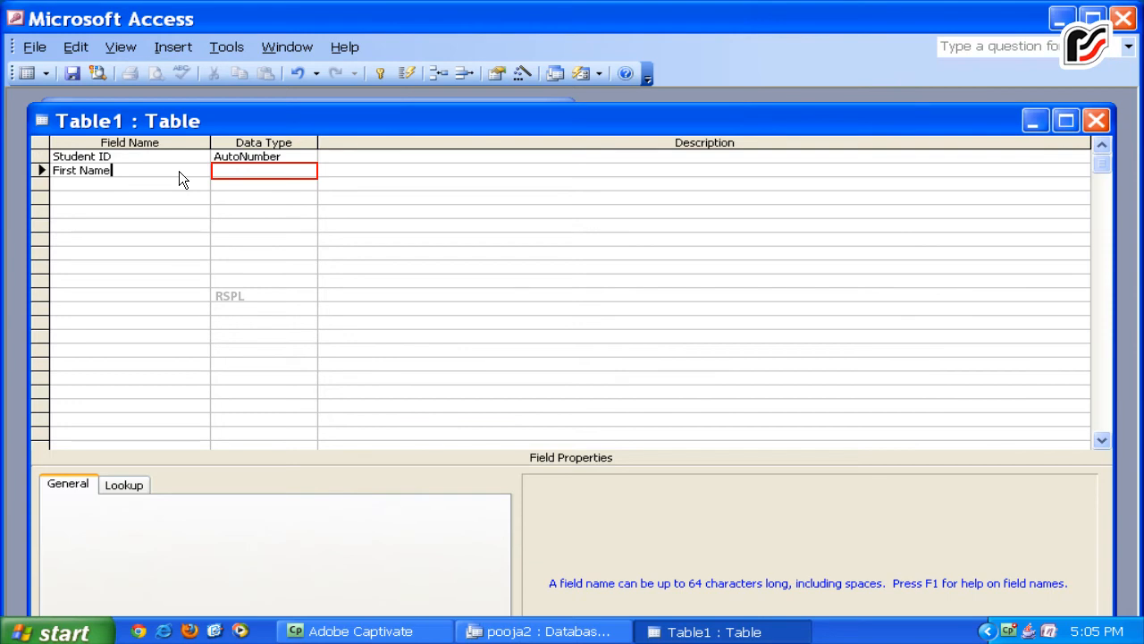
click(277, 170)
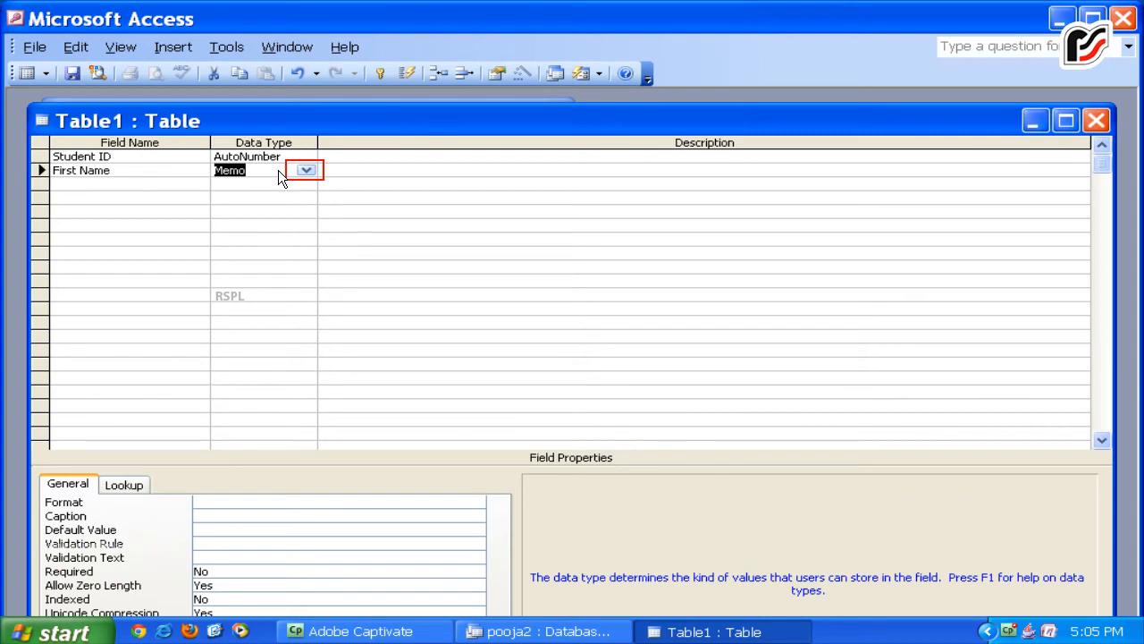
click(304, 171)
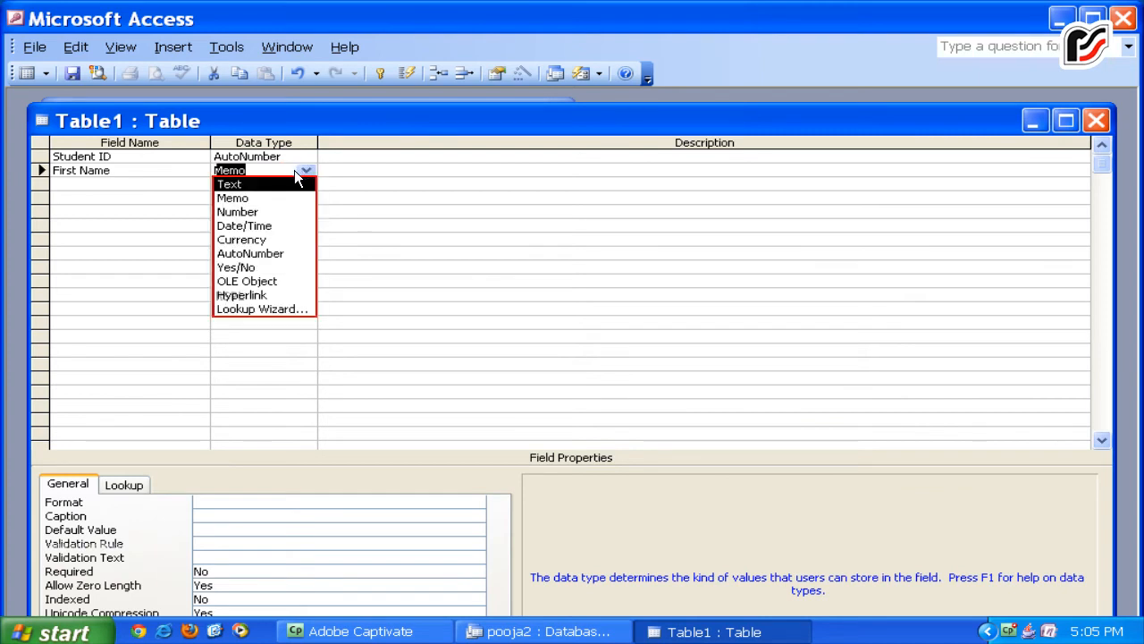
click(292, 181)
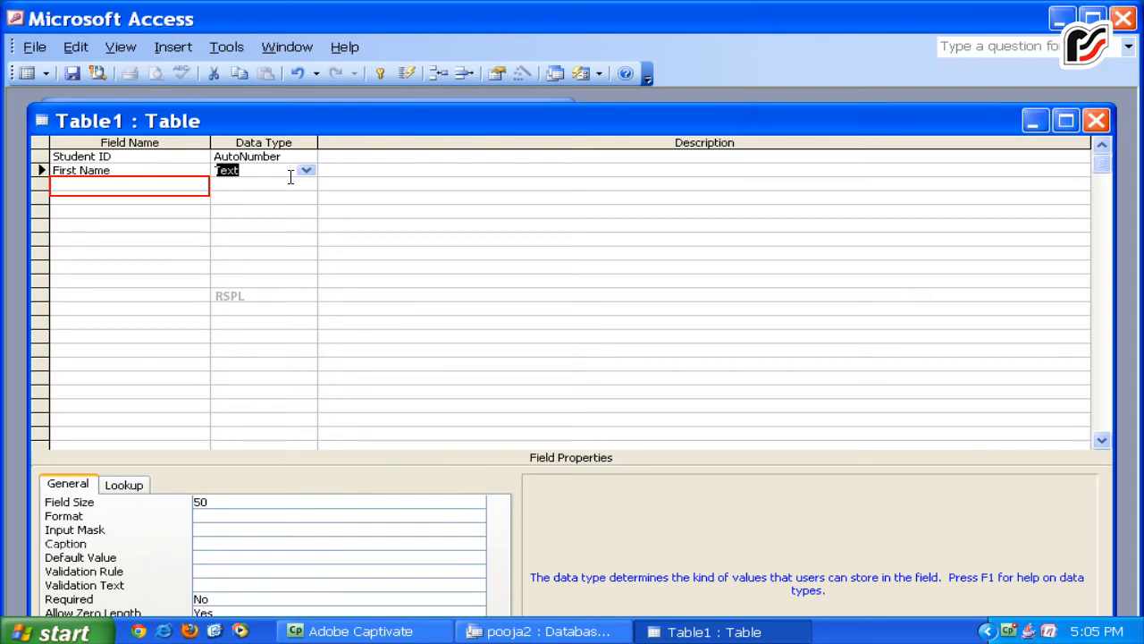
Add Address and City fields, both as Text.
click(164, 190)
text(Address)
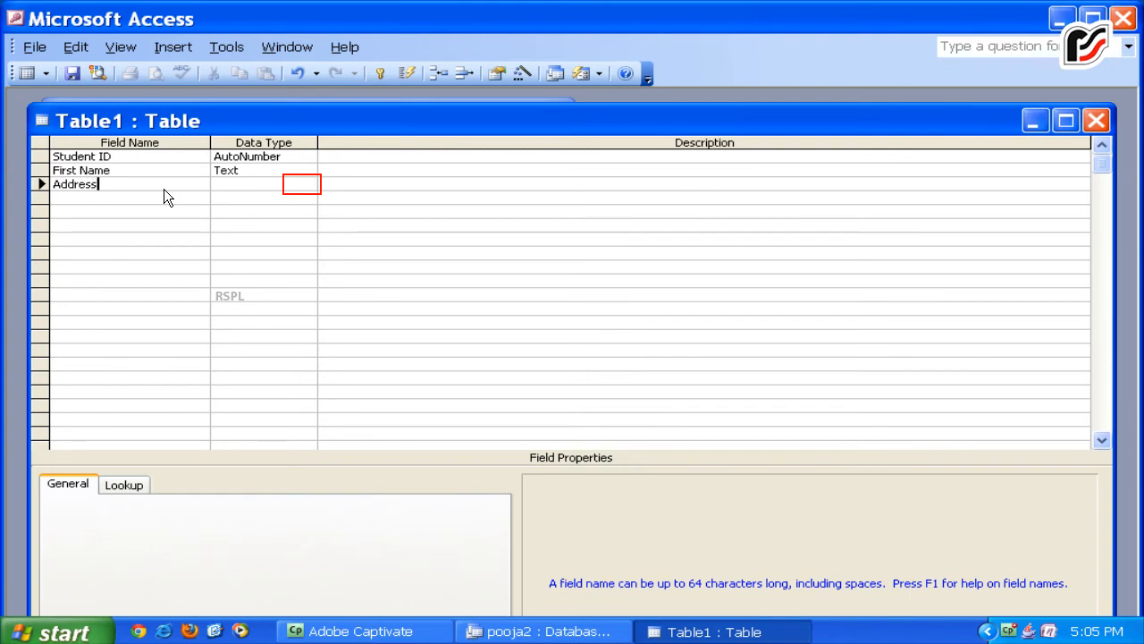
click(301, 184)
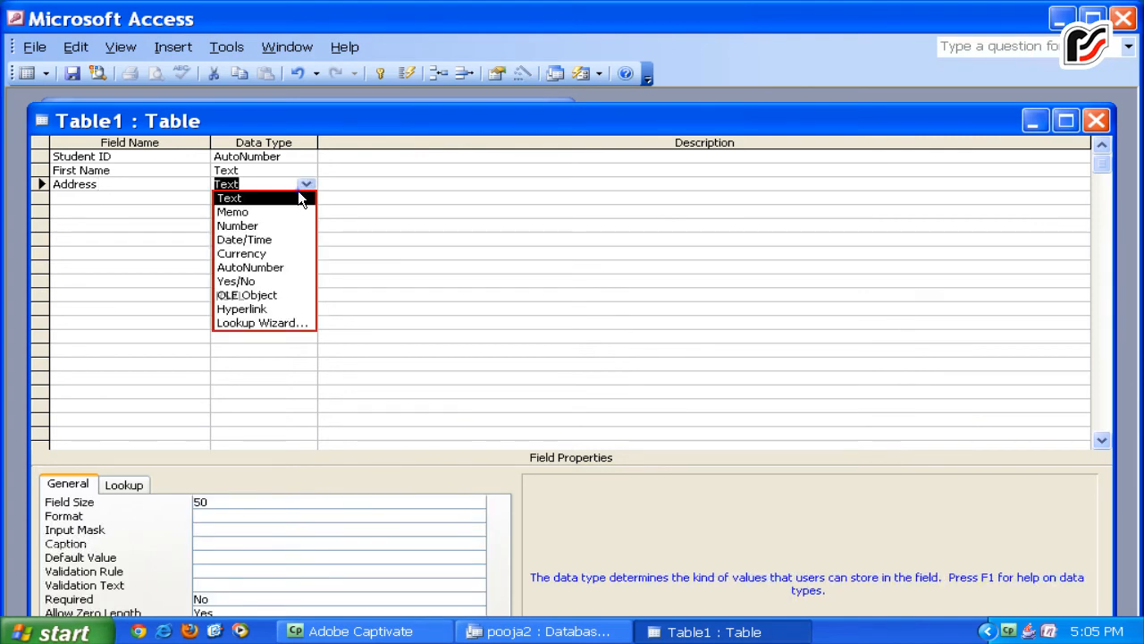
click(297, 190)
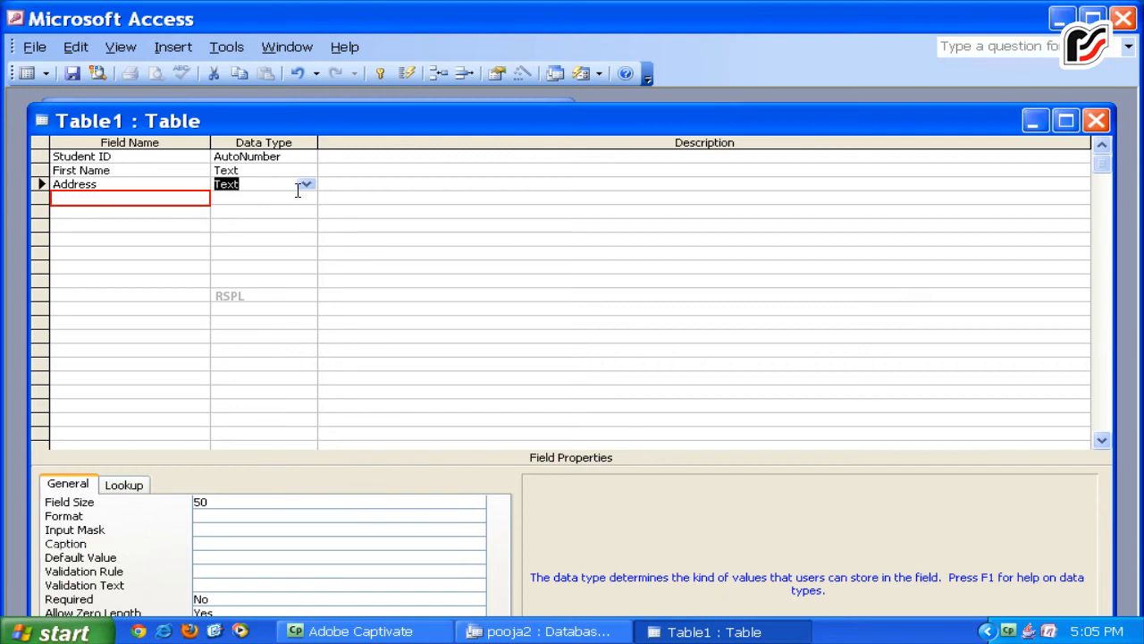
click(138, 204)
text(City)
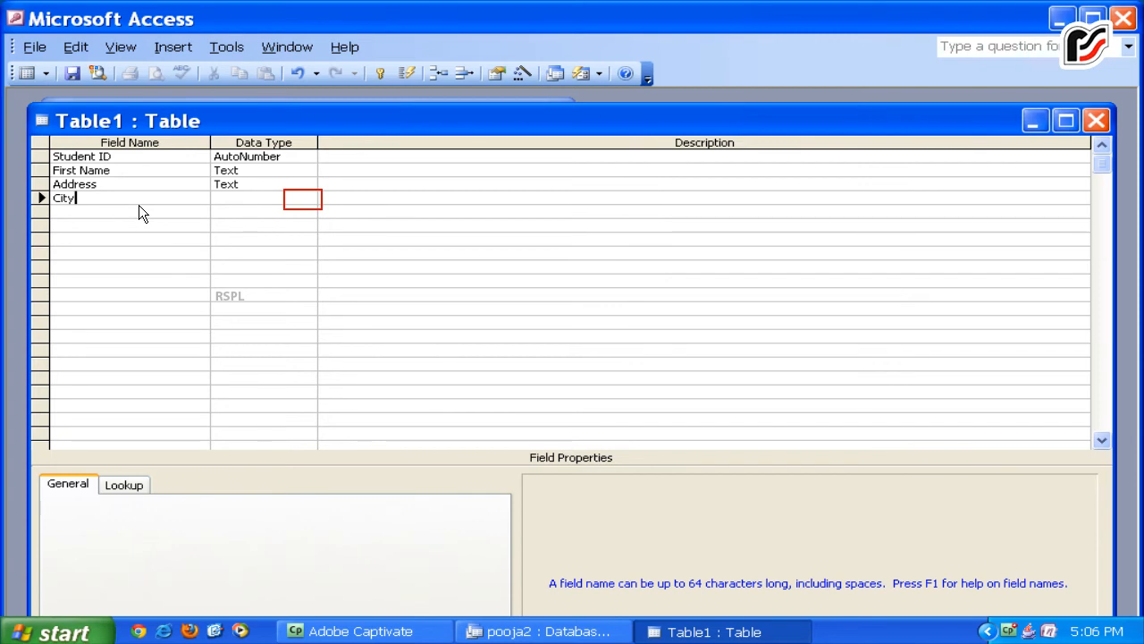
click(311, 201)
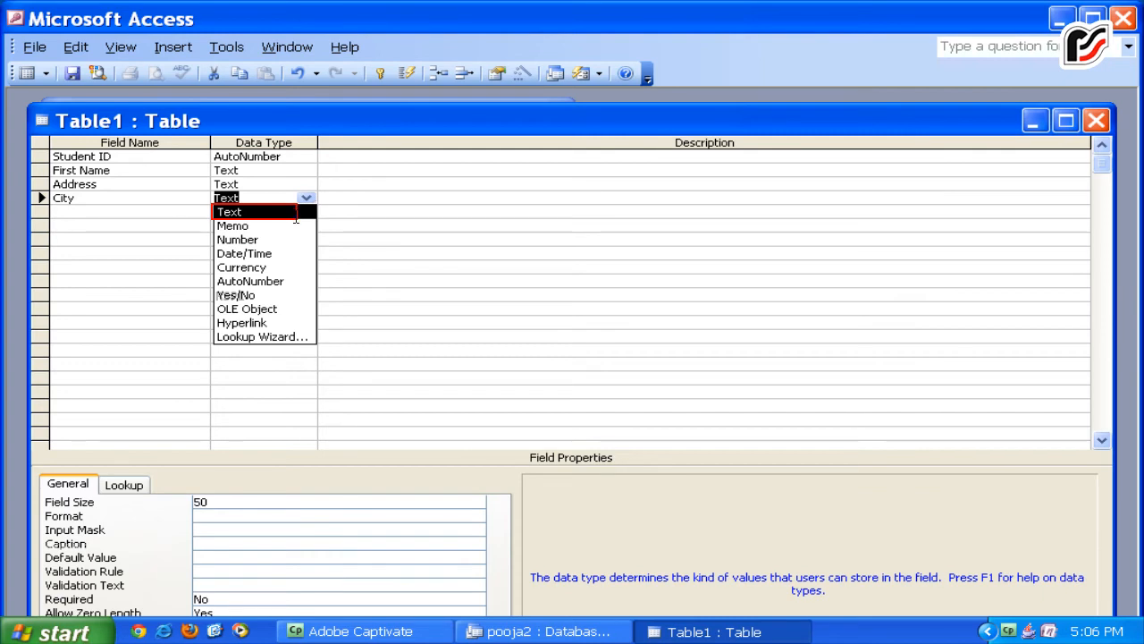
click(295, 213)
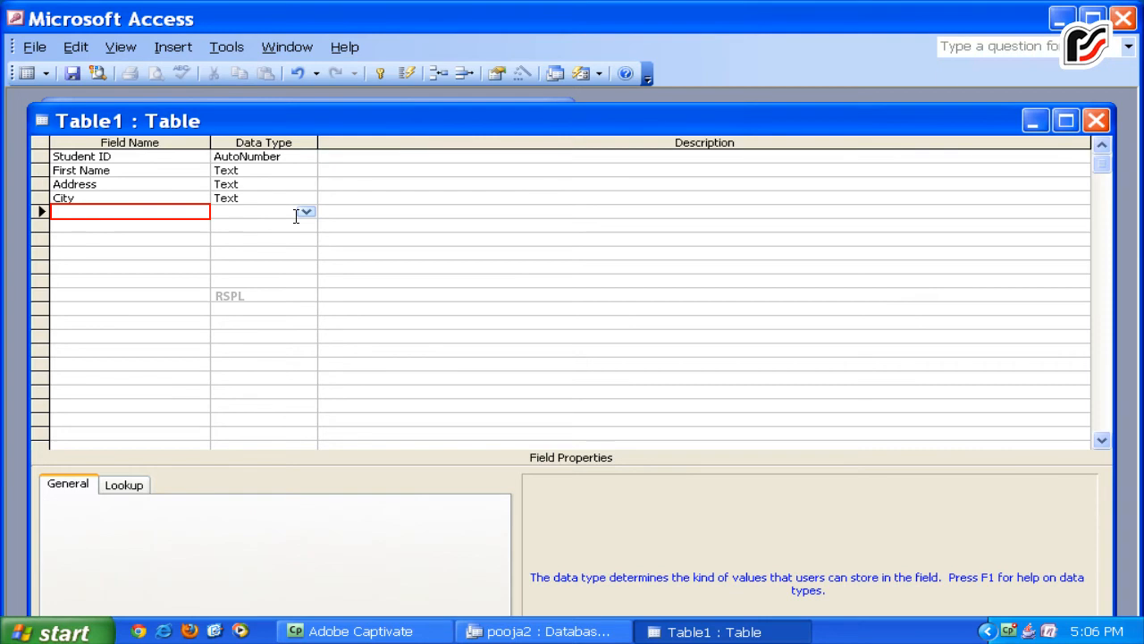
Add a Postal Code Text field and a PhoneNumber field below it.
click(158, 217)
text(Post)
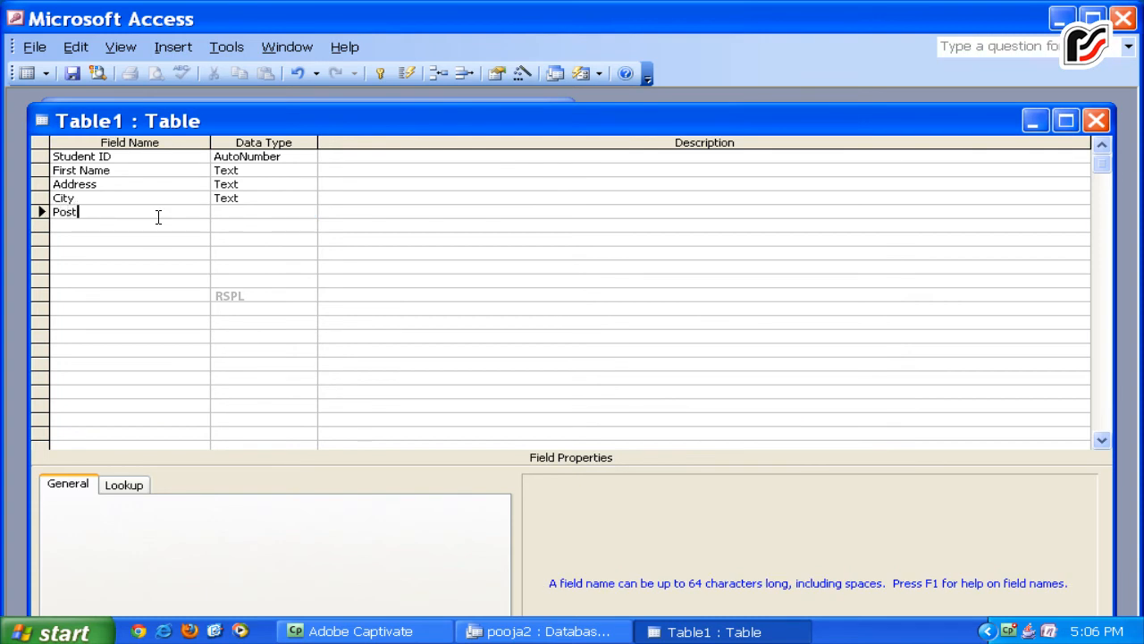
text(al Code)
key(Tab)
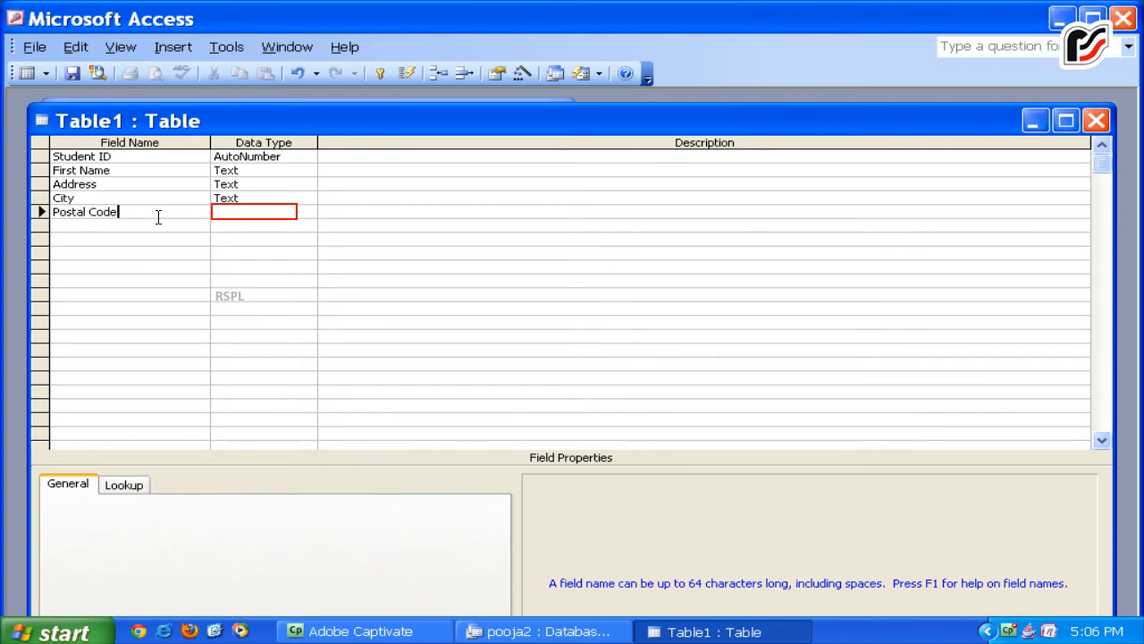
click(239, 218)
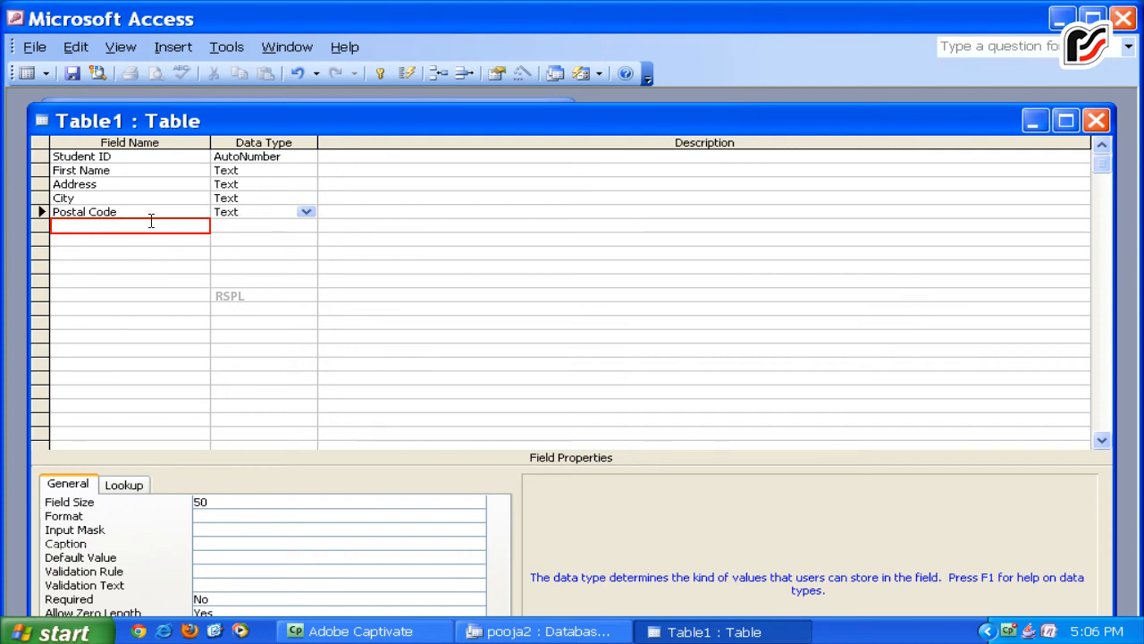
click(72, 226)
text(PhoneNumber)
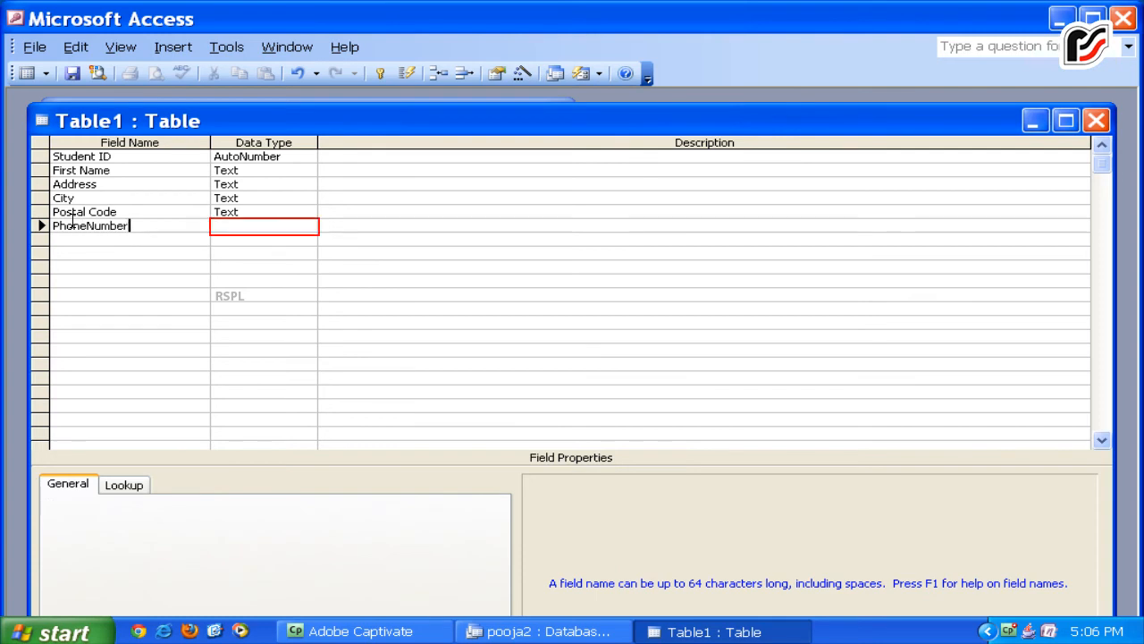
click(236, 226)
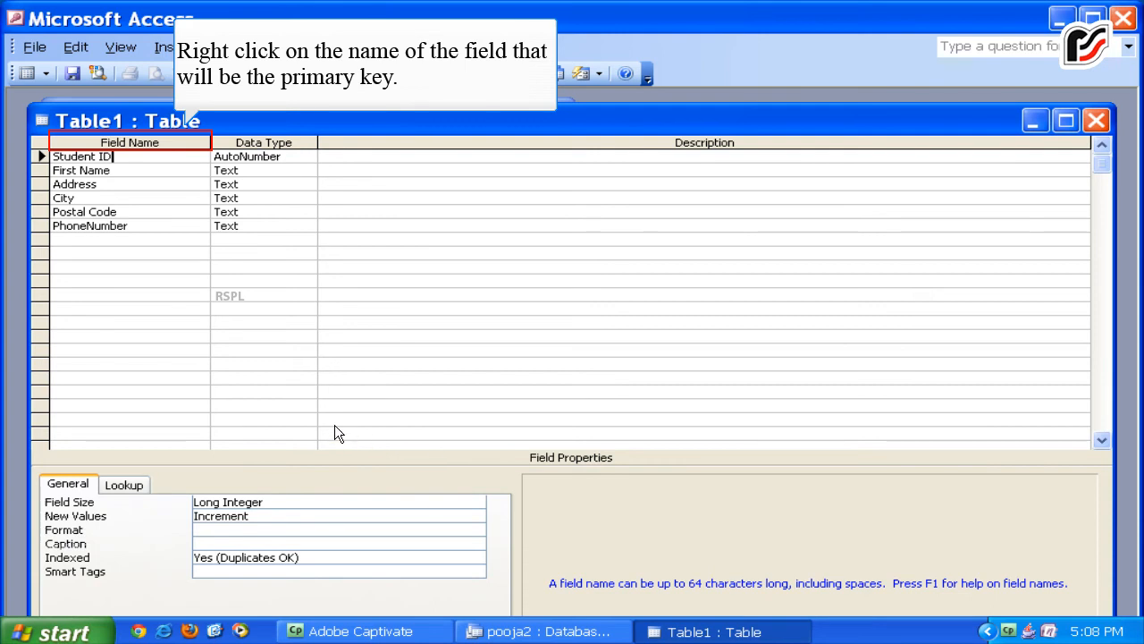
Make Student ID the table's primary key.
right_click(159, 138)
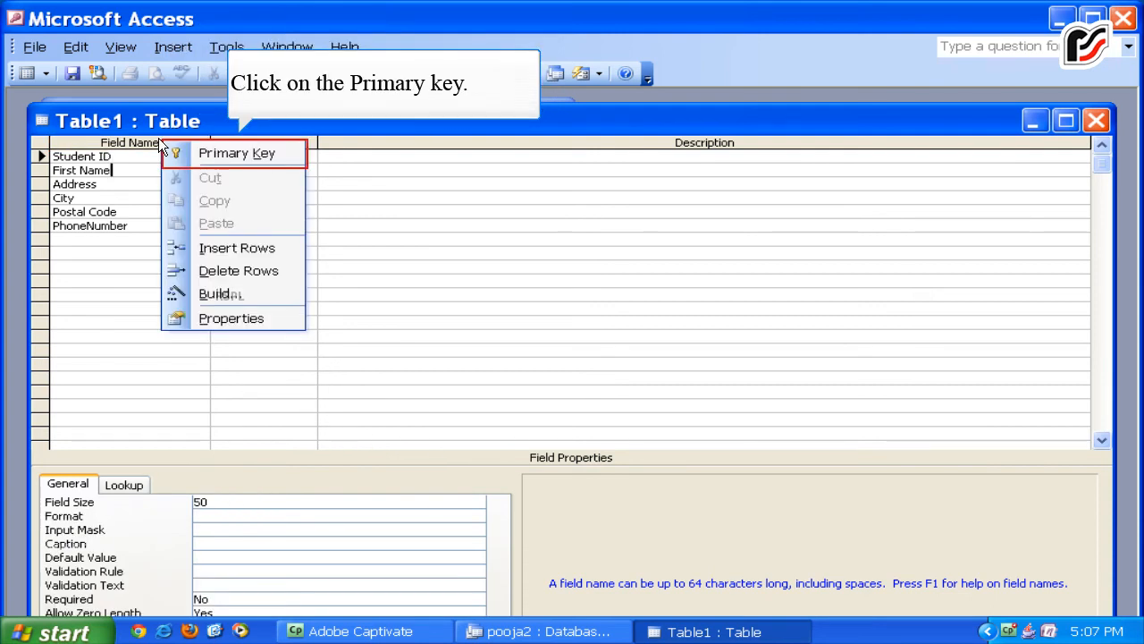
click(233, 152)
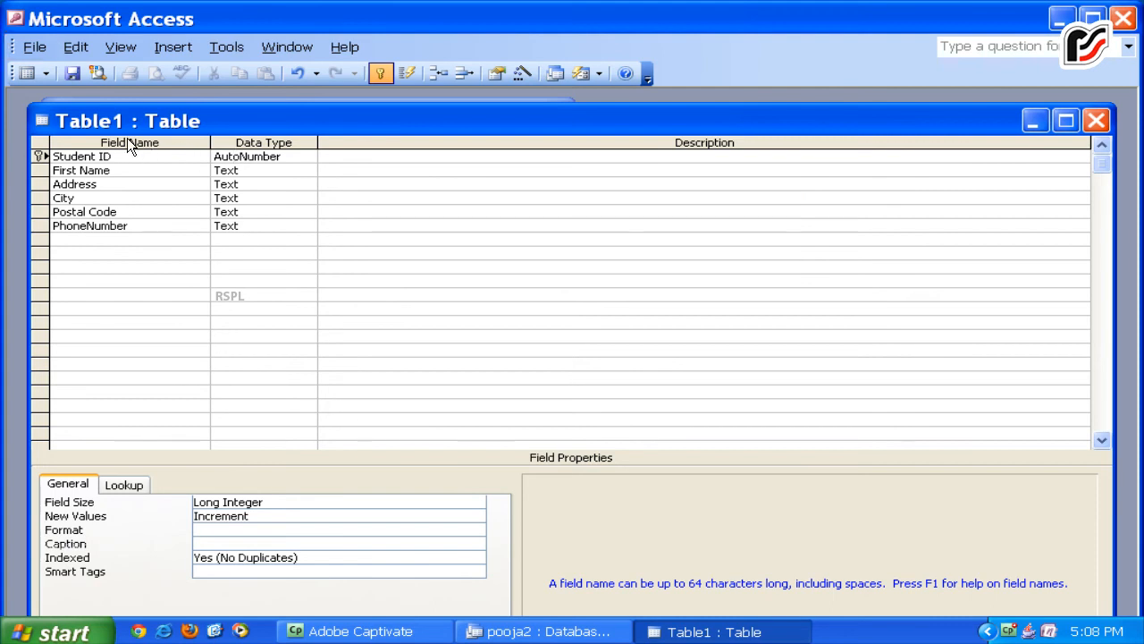
click(26, 51)
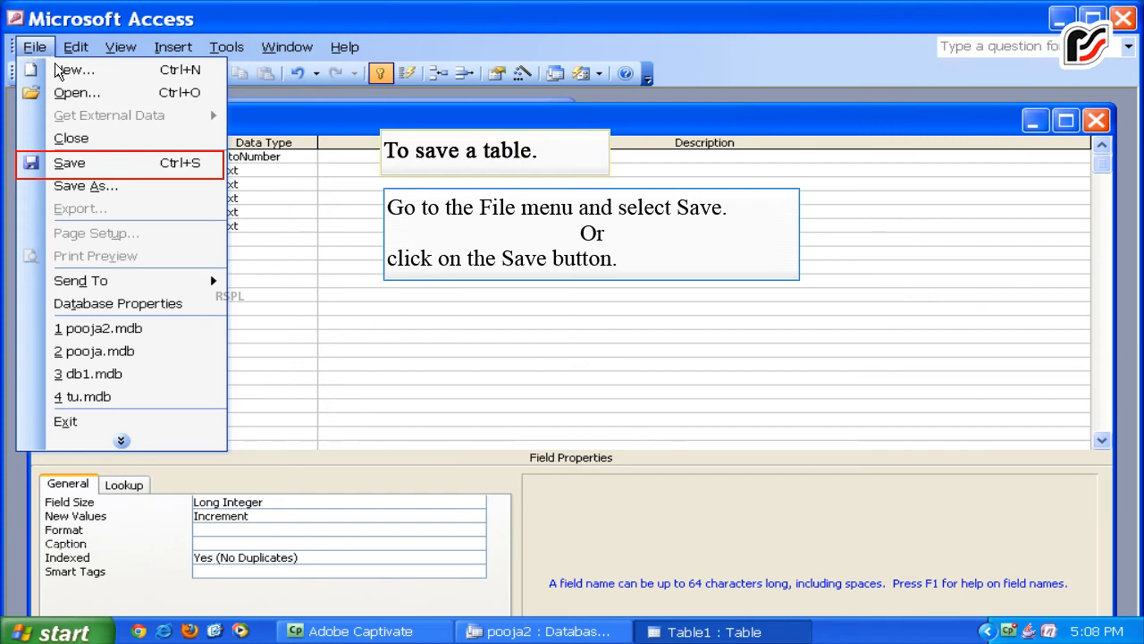
Save the table under the name pooja.
click(215, 164)
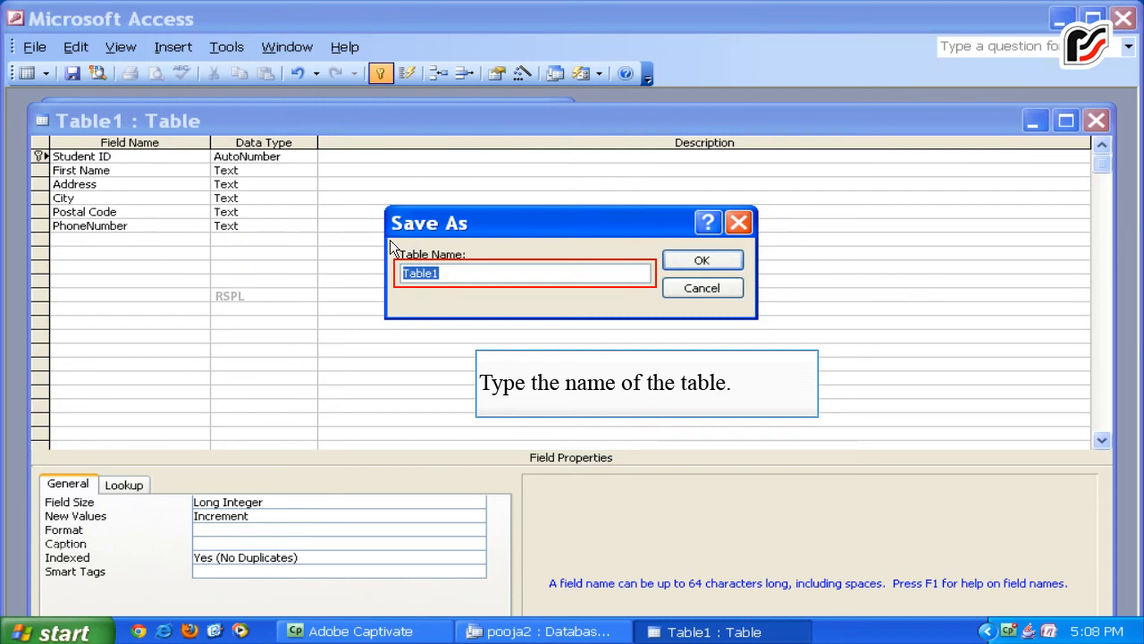
text(pooja)
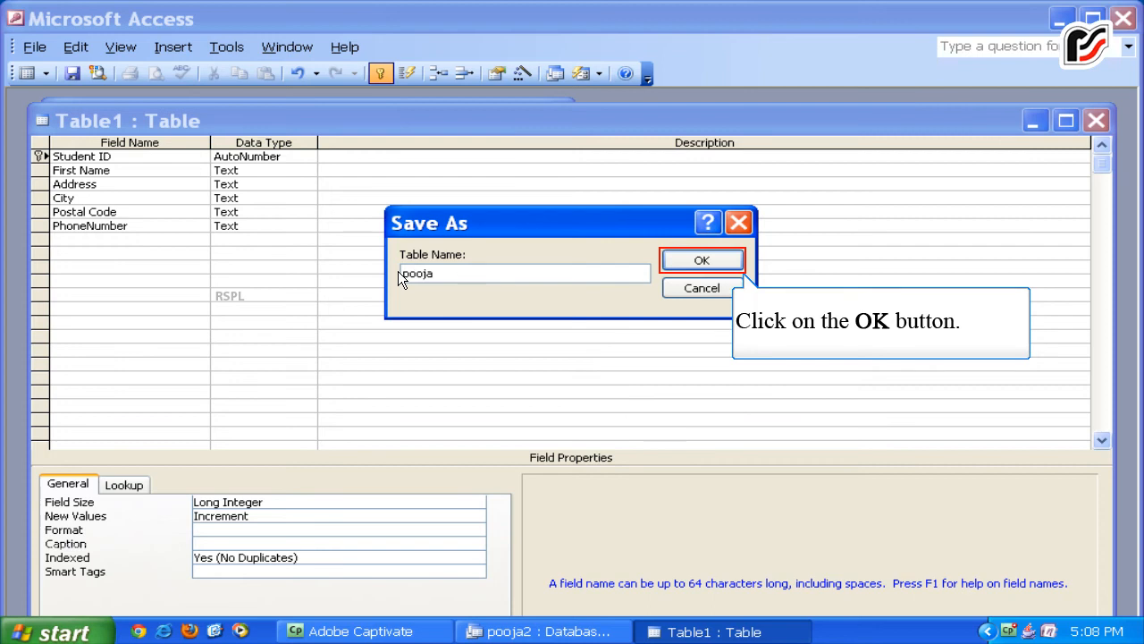
click(672, 260)
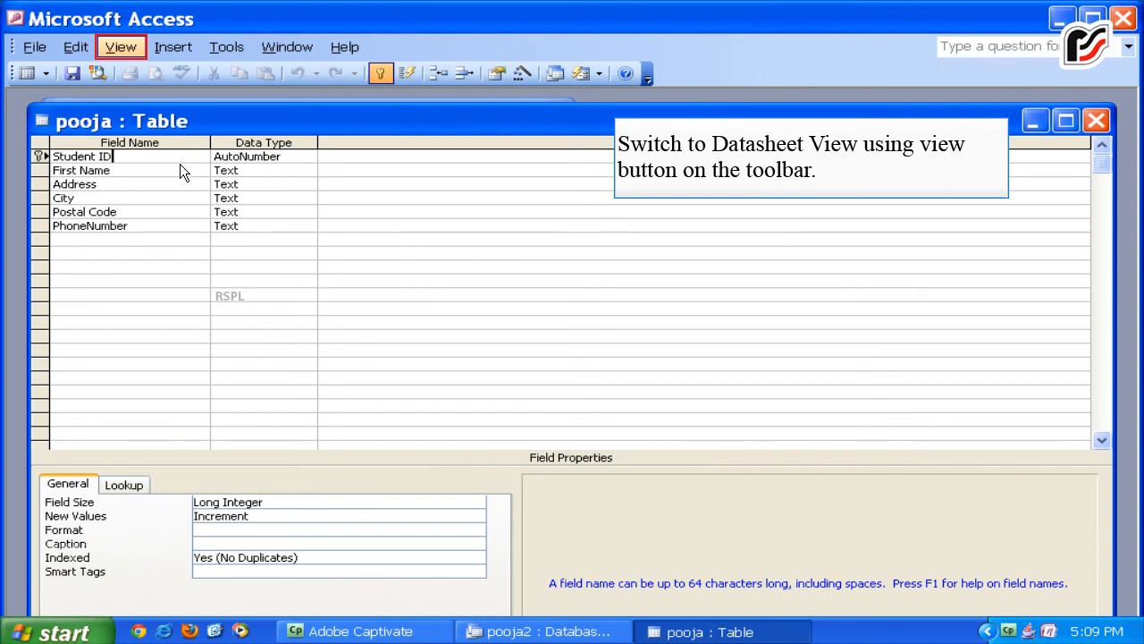
Switch the new pooja table from design to Datasheet View.
click(120, 48)
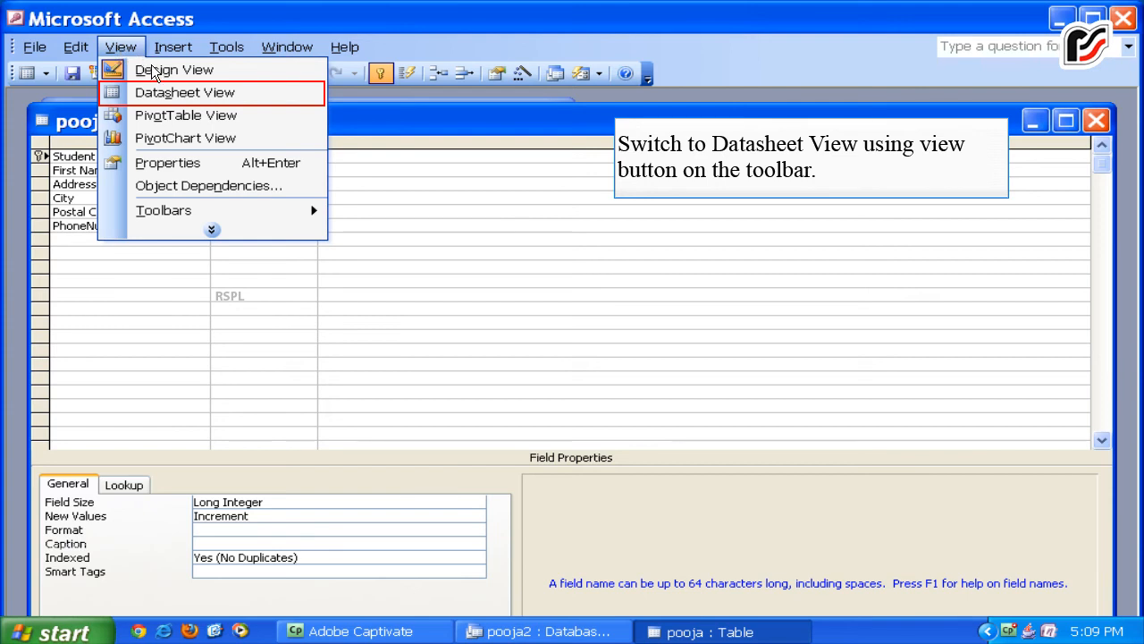
click(166, 92)
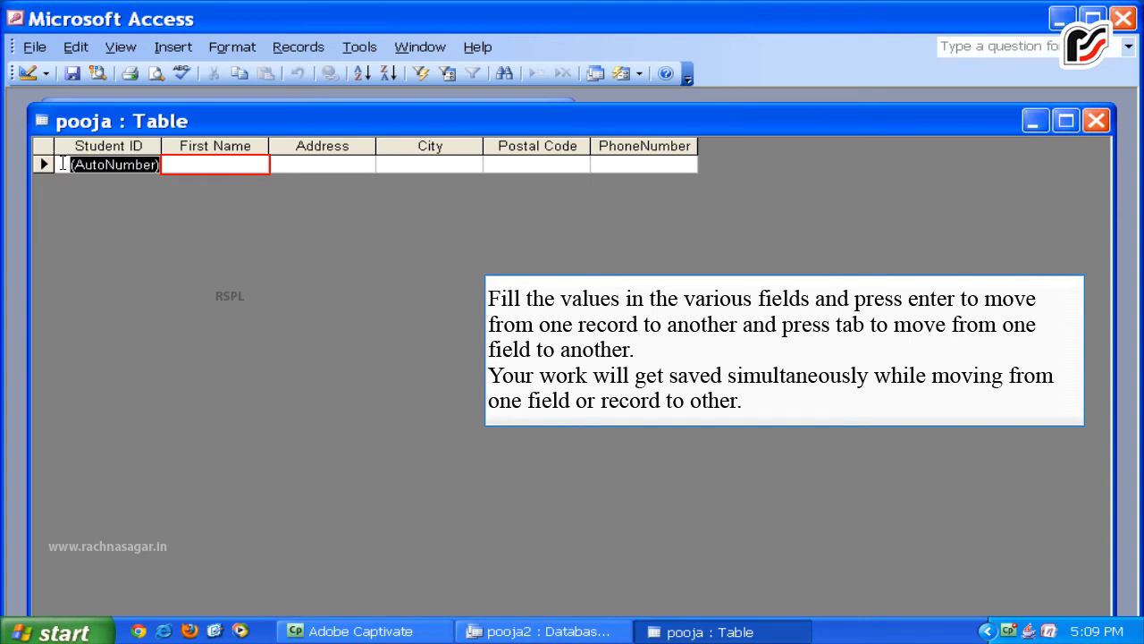
Enter the first student's first name, address, city, postal code and phone number.
click(171, 161)
text(Po)
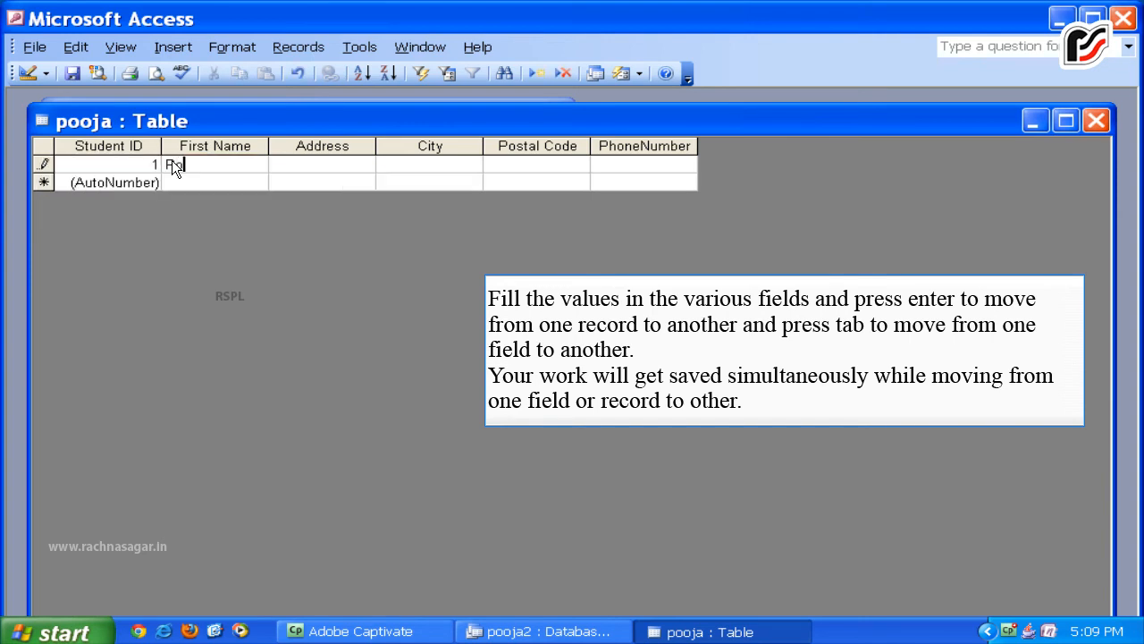
text(oja)
key(Tab)
text(Wembel)
text(y)
text(state)
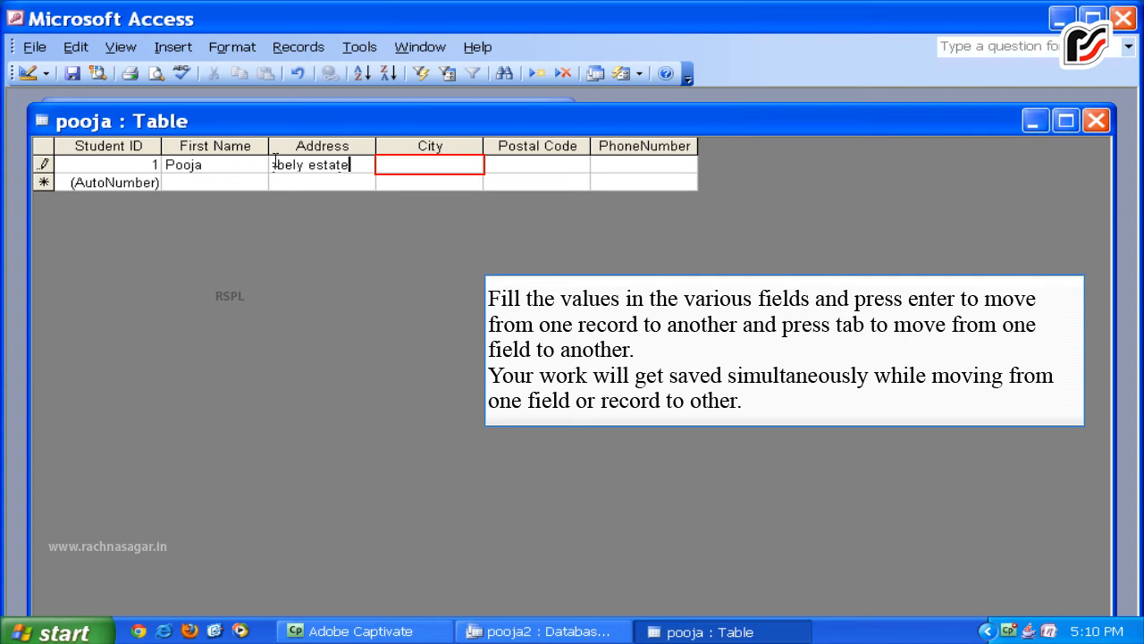
click(423, 159)
text(Gurgaon)
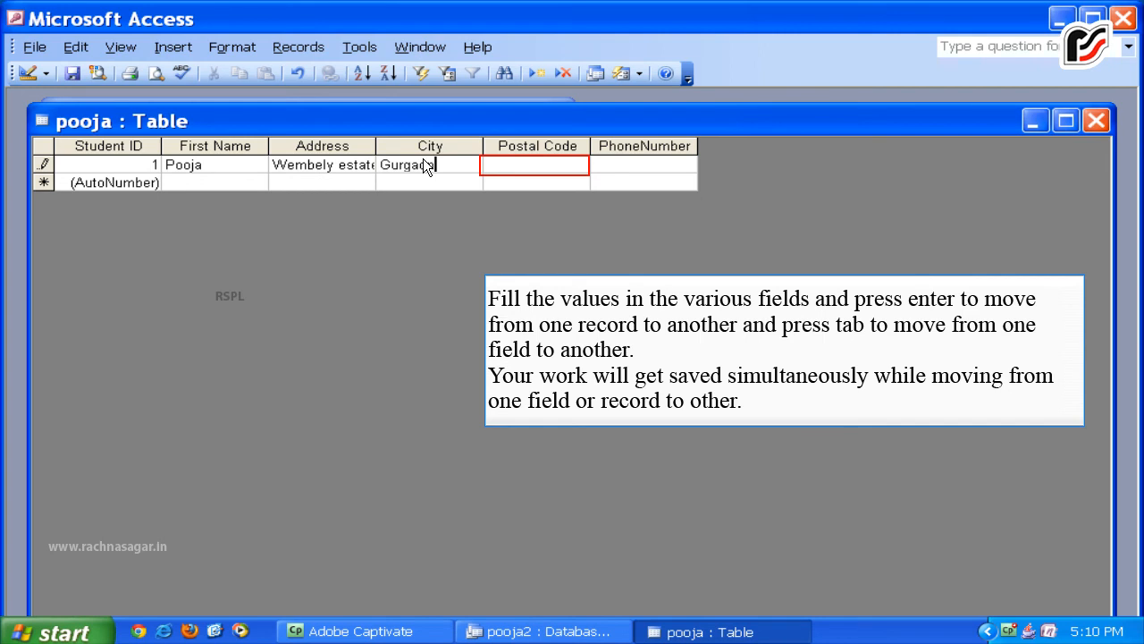
click(493, 167)
text(112001)
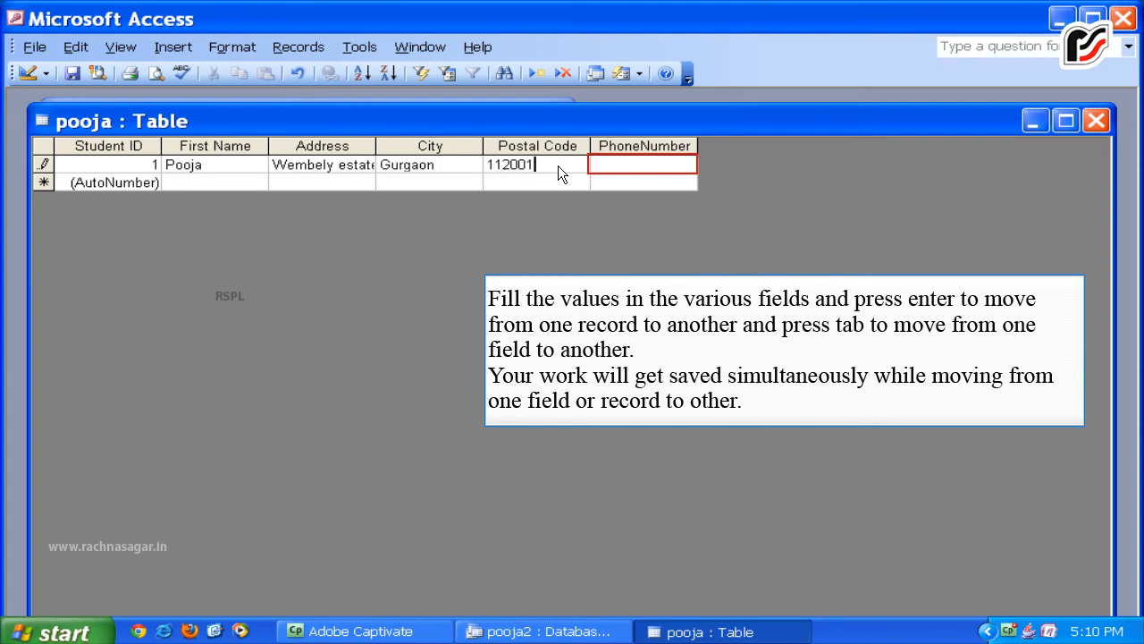
key(Tab)
text(4103598)
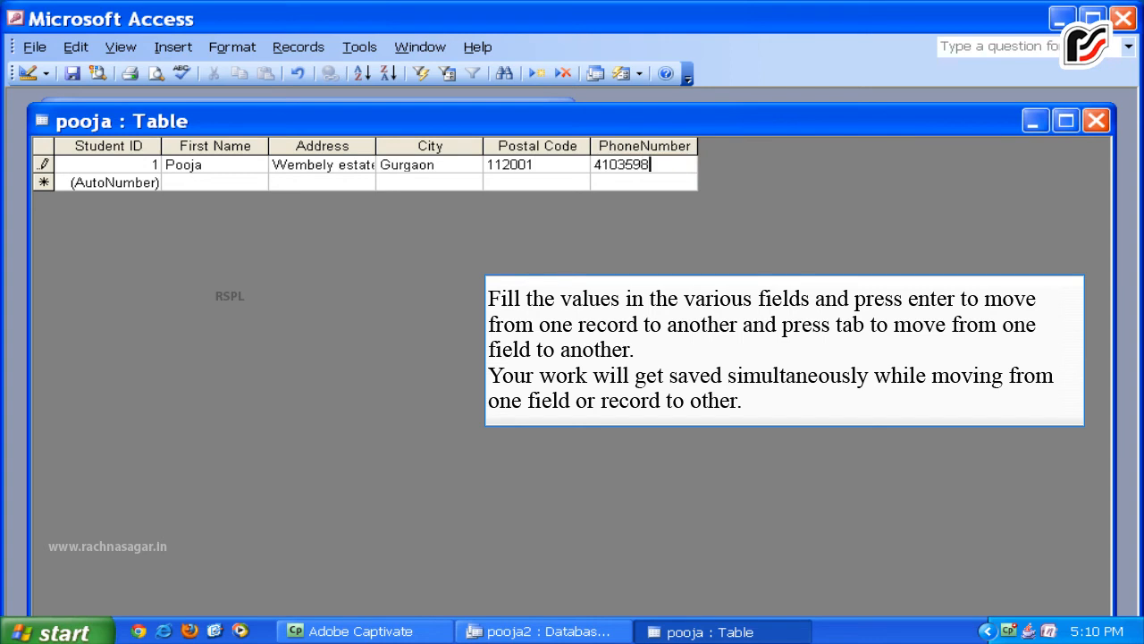
key(Return)
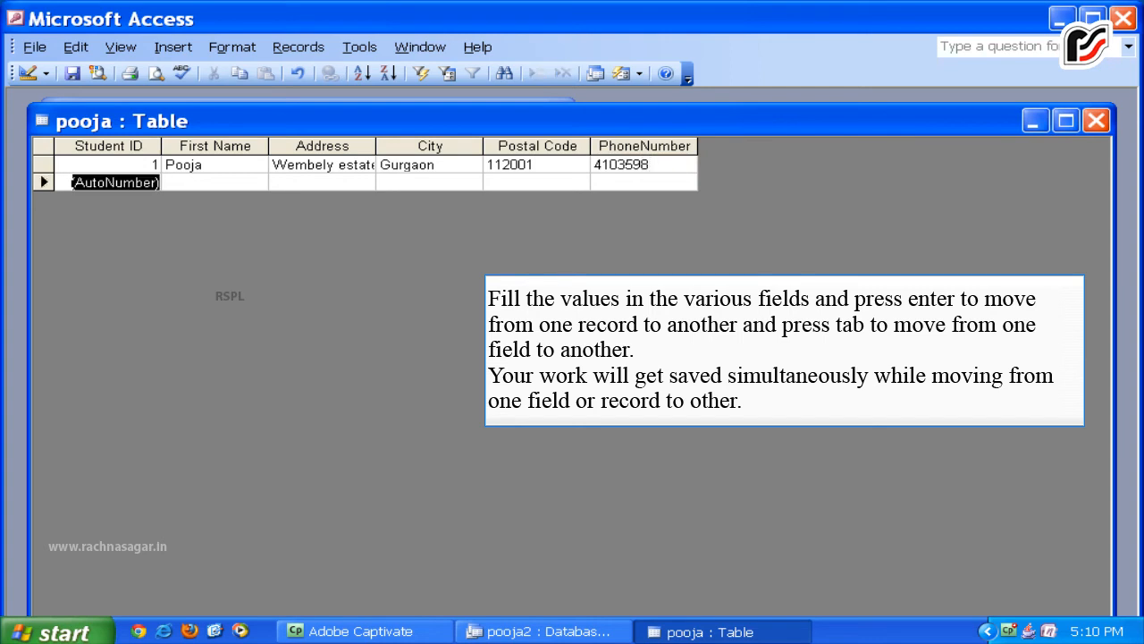
Enter the next student's first name, address, city, postal code and phone number.
key(Tab)
text(Tia)
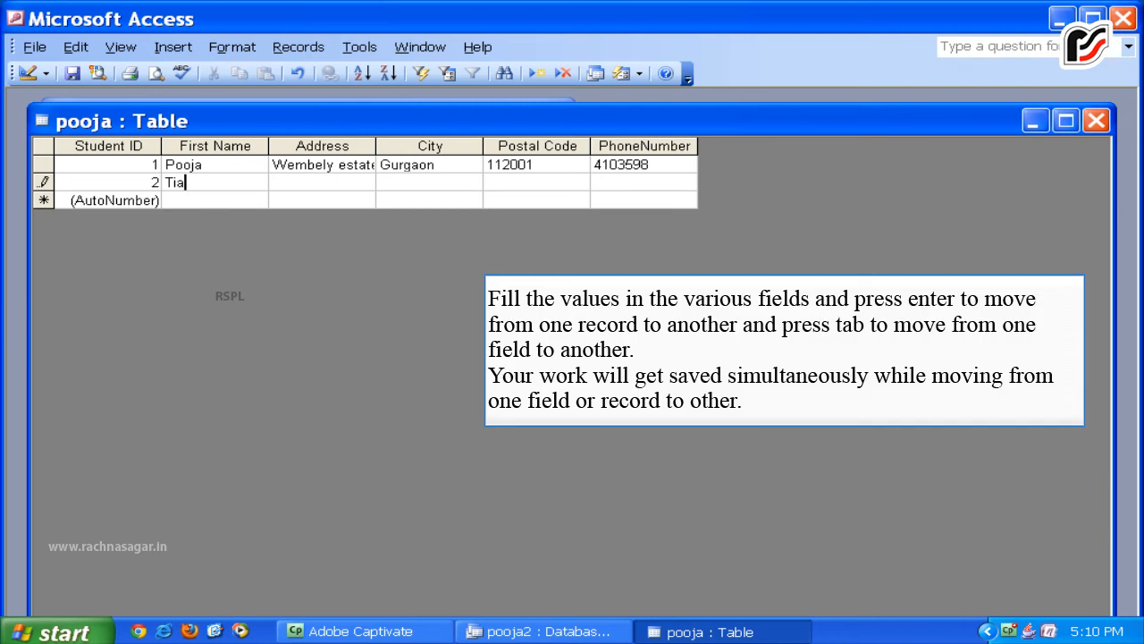
key(Tab)
key(Tab)
text(Rohini)
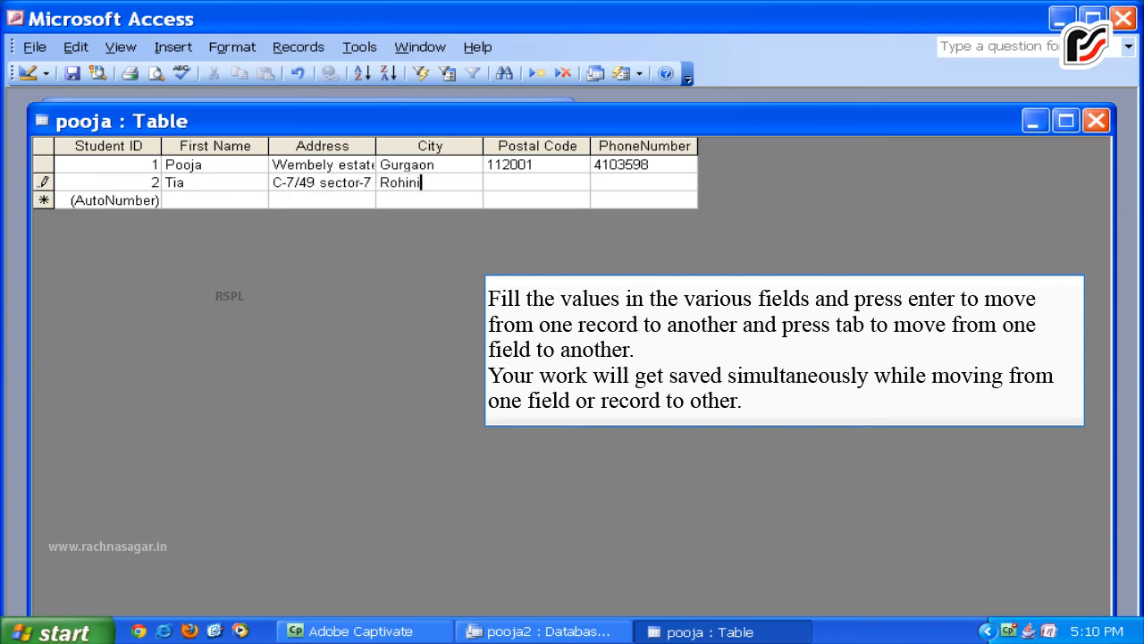
key(Tab)
text(110087)
key(Tab)
text(47009274)
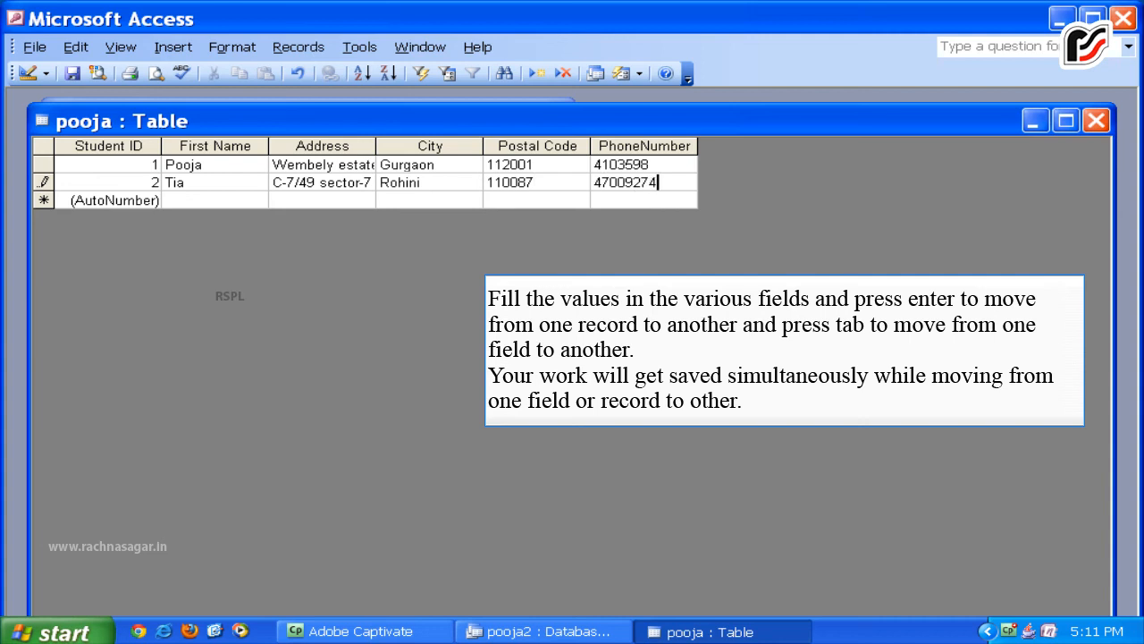
key(Return)
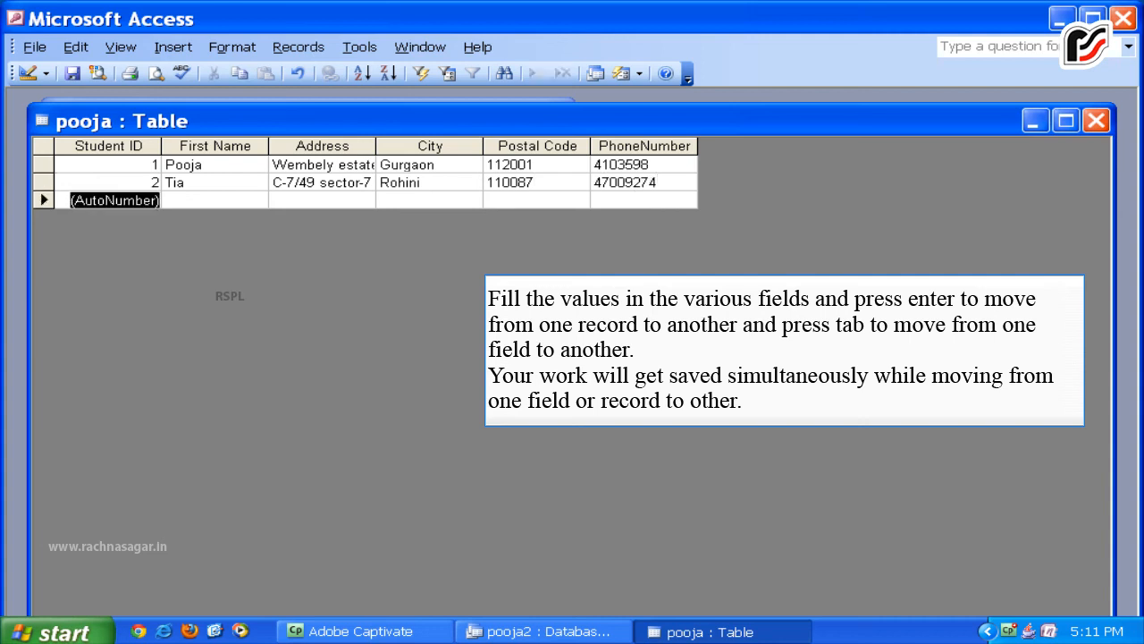
Add a third record holding only the student's first name and address.
key(Tab)
text(R)
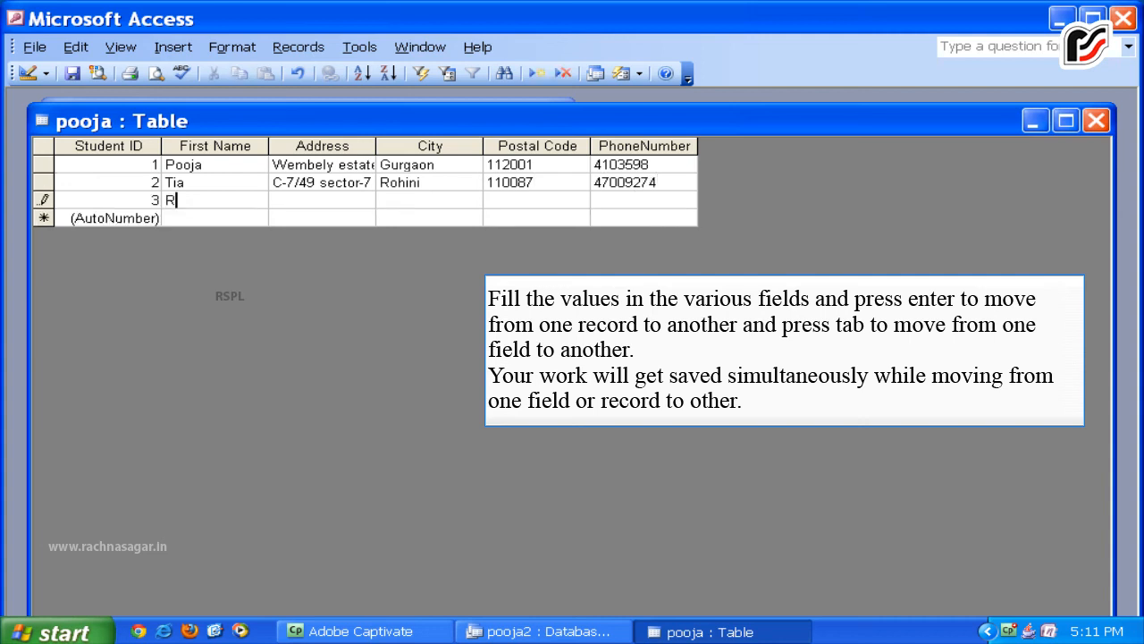
text(ajinder)
key(Tab)
text(Bhera En)
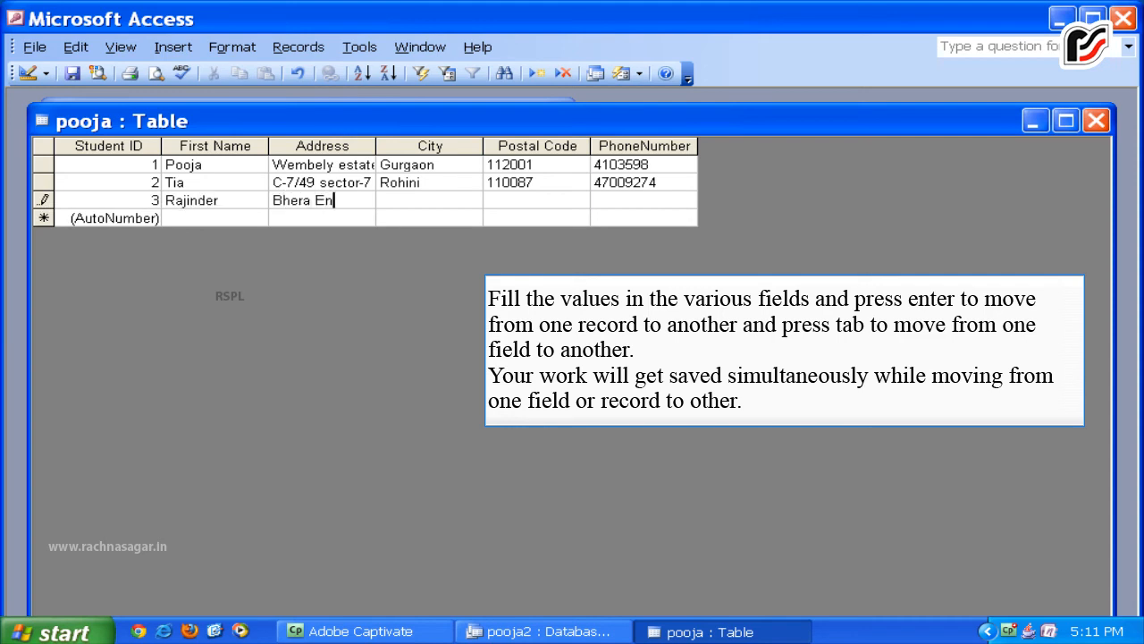
text(clave)
key(Return)
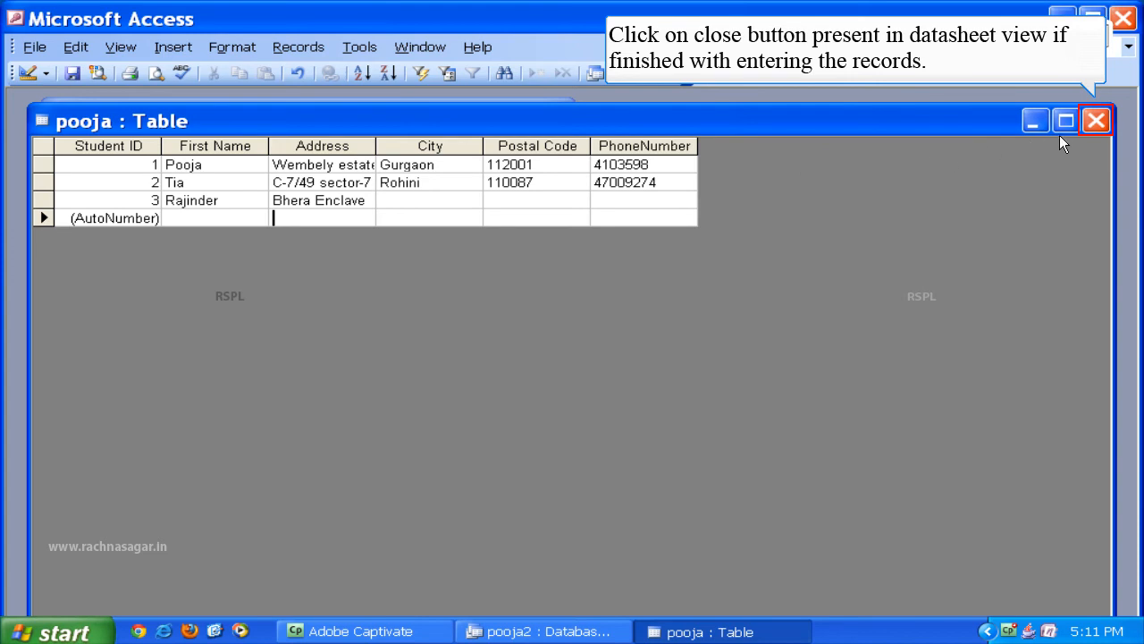
Close the pooja datasheet with its three records saved.
click(1094, 123)
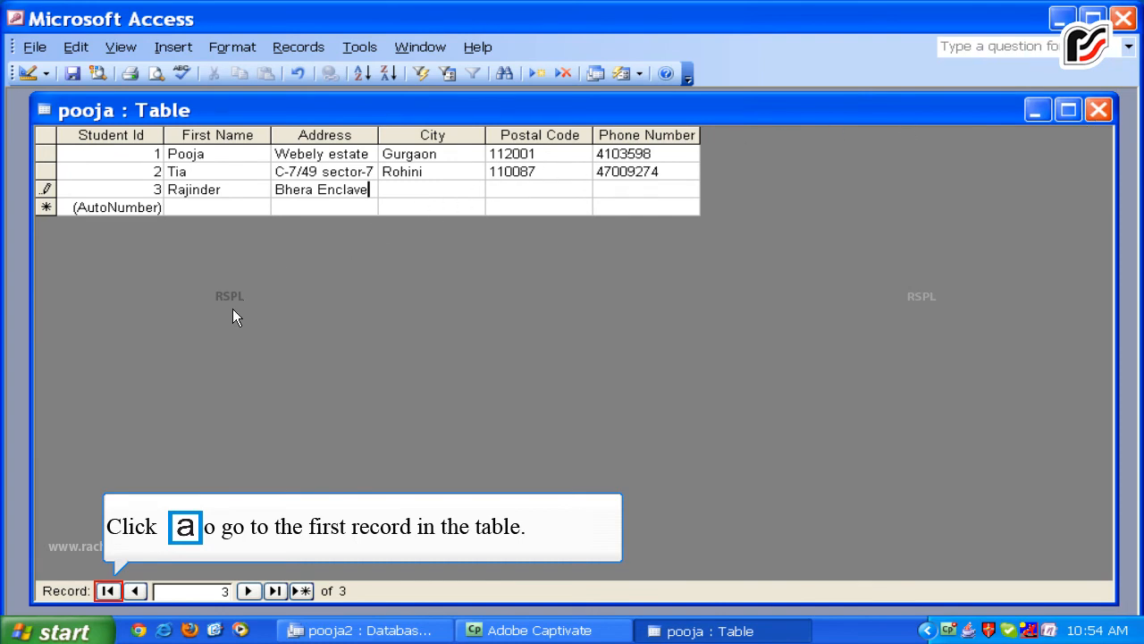
Step through the records with First, Next, Previous and Last, then add a new blank record.
click(107, 590)
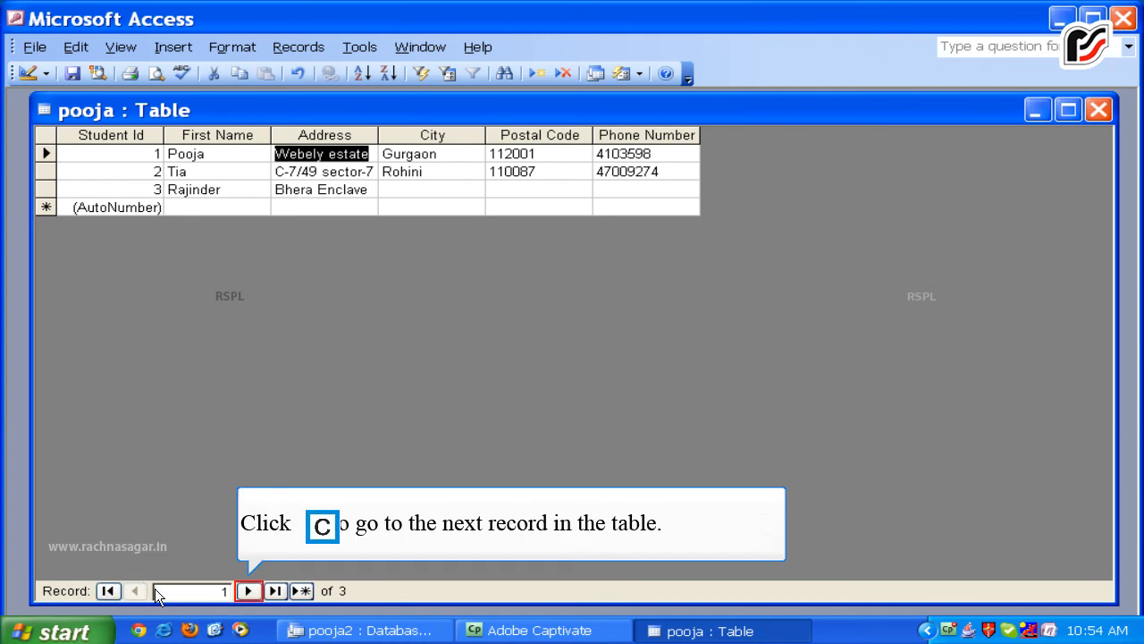
click(239, 591)
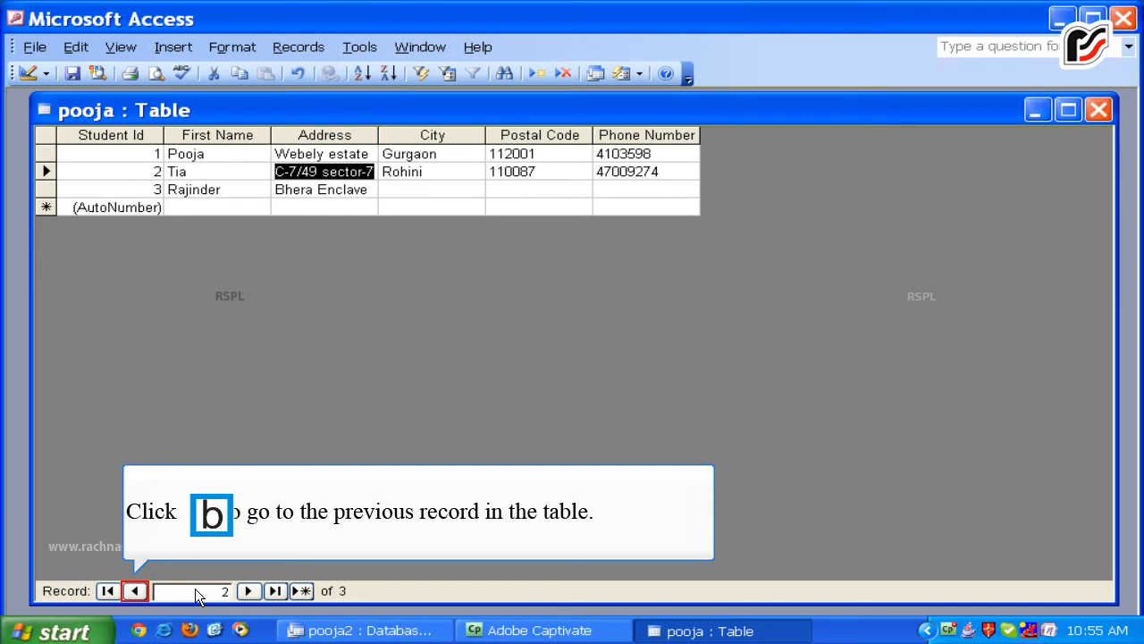
click(136, 590)
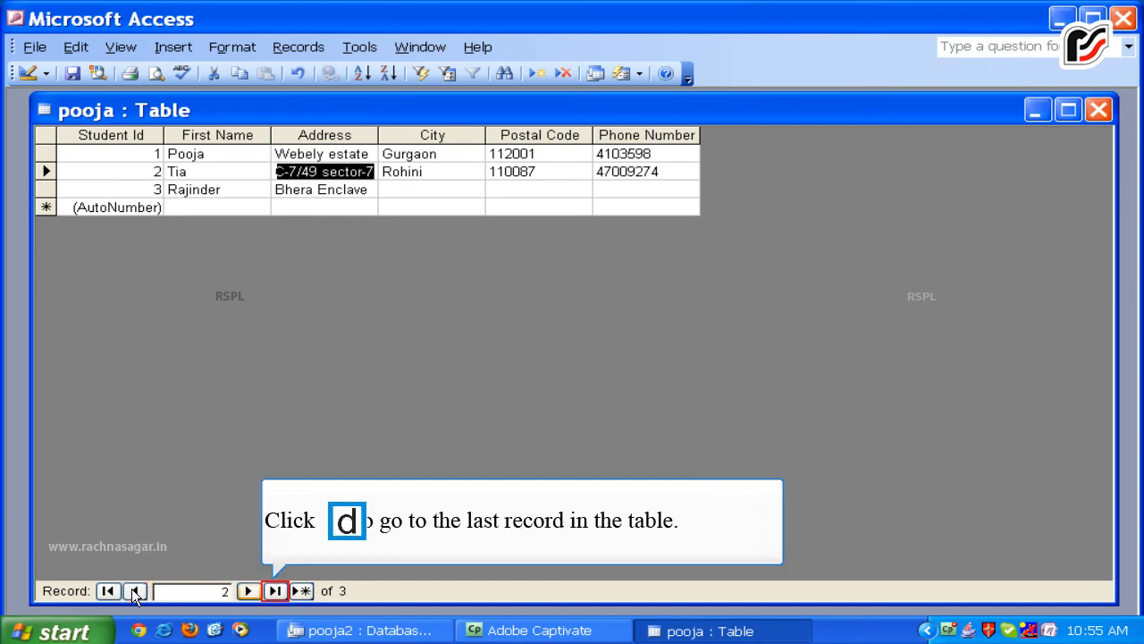
click(270, 589)
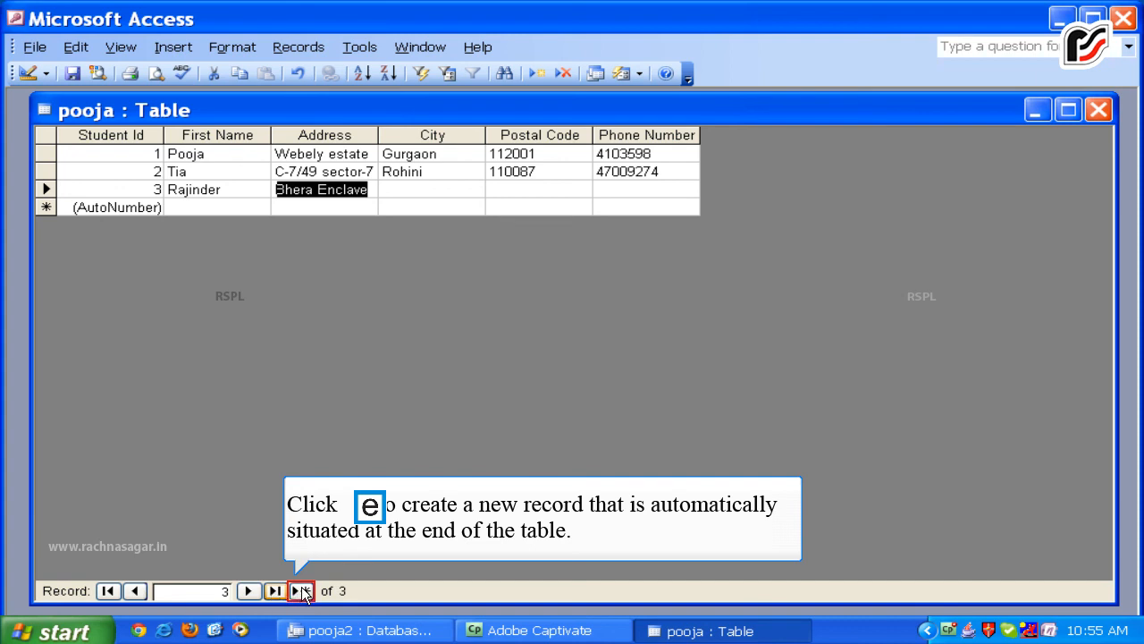
click(302, 590)
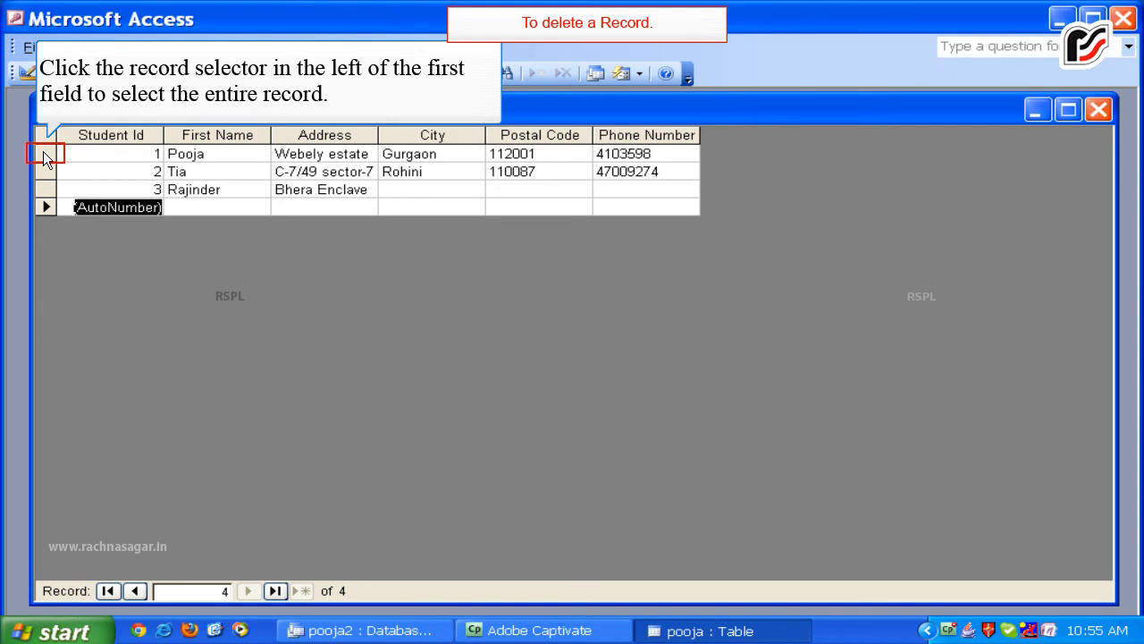
Select the first student's entire record and delete it.
click(45, 154)
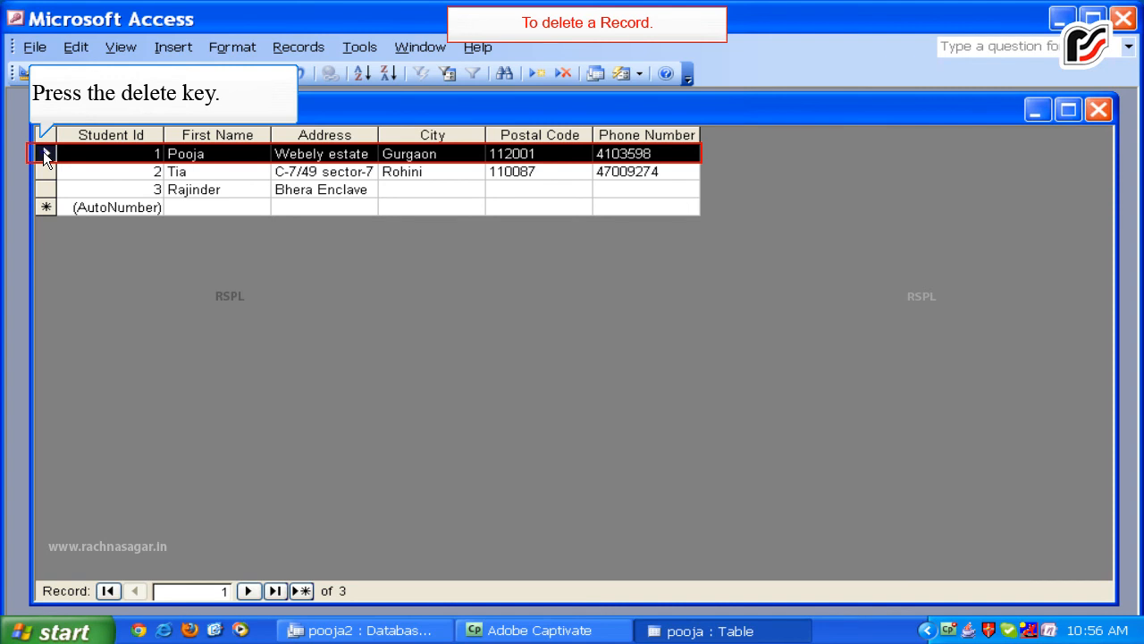
key(Delete)
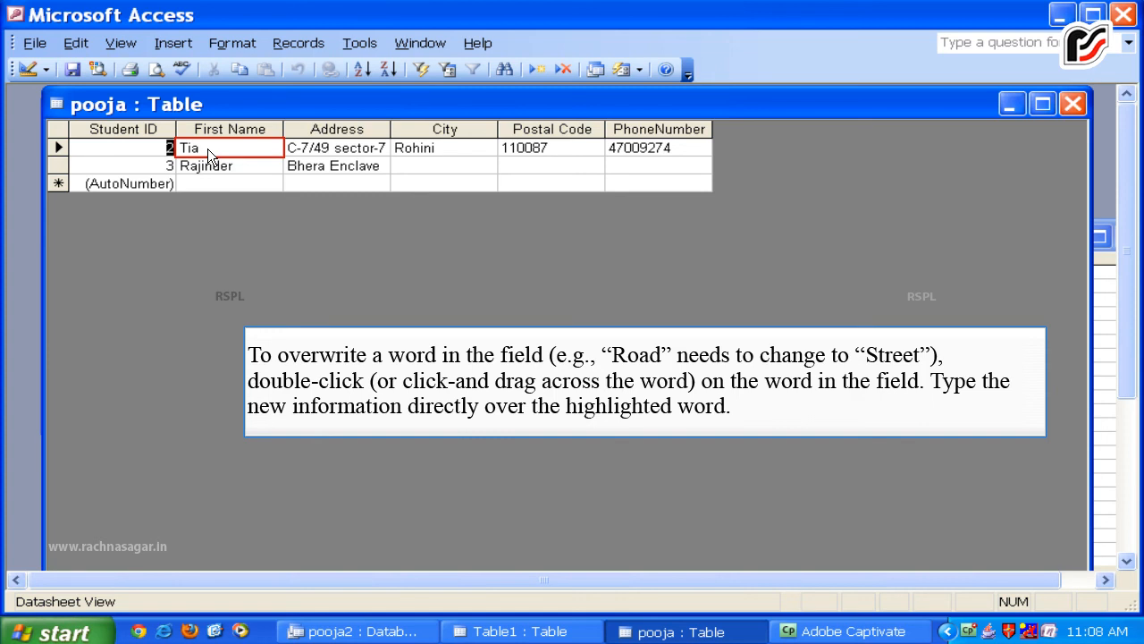
Append the surname to the second student's First Name value.
click(208, 149)
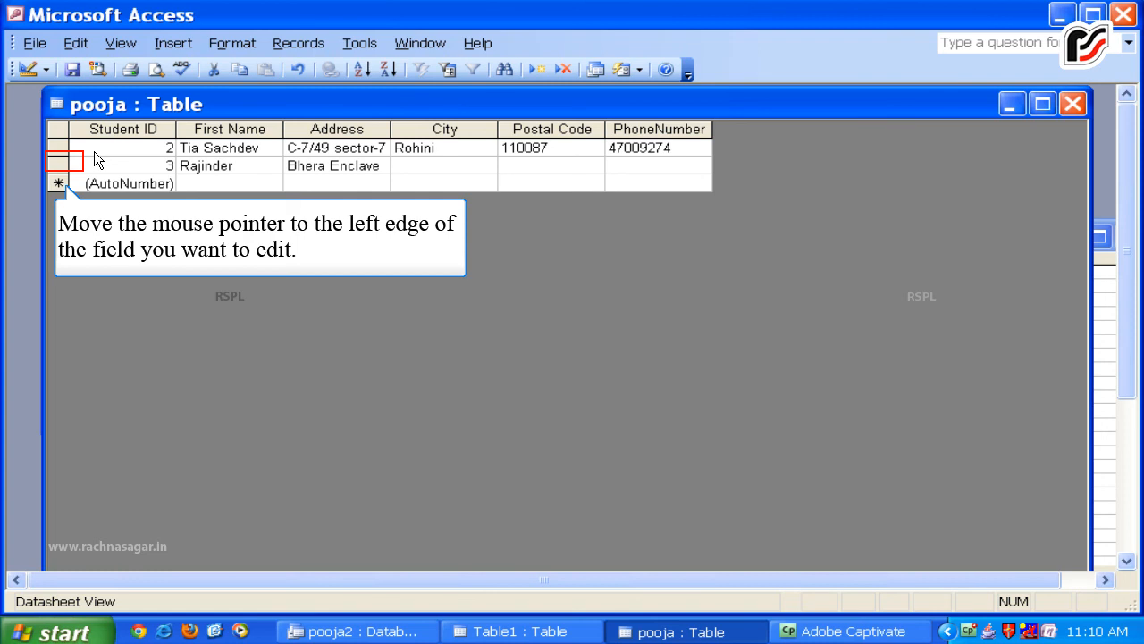
Replace record 3's First Name with a different name, fixing a typo along the way.
click(62, 165)
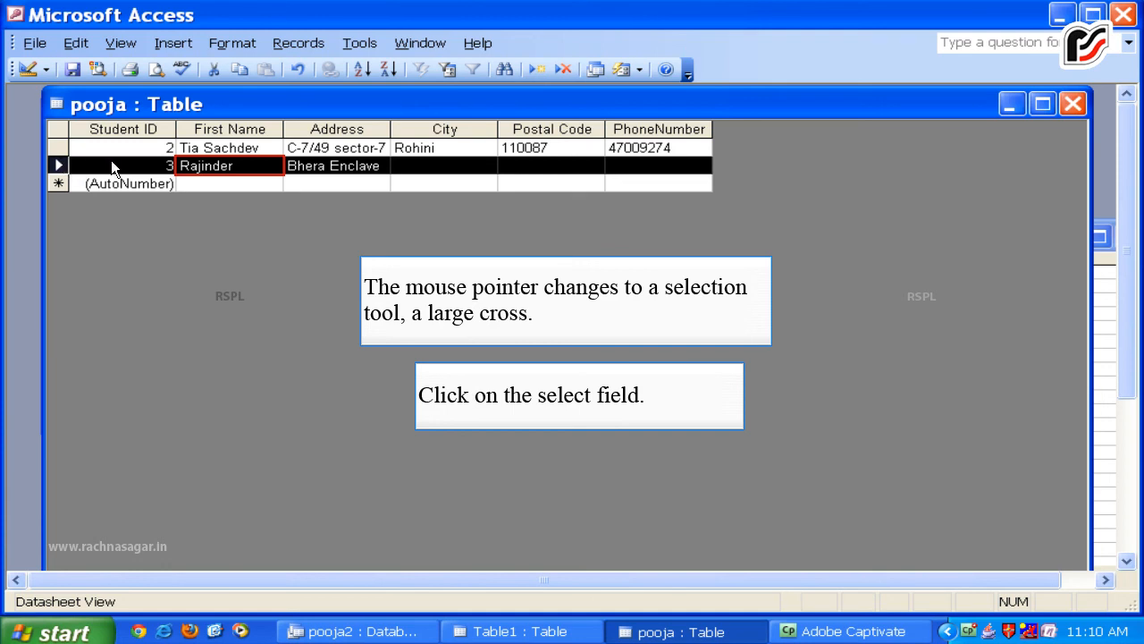
click(180, 166)
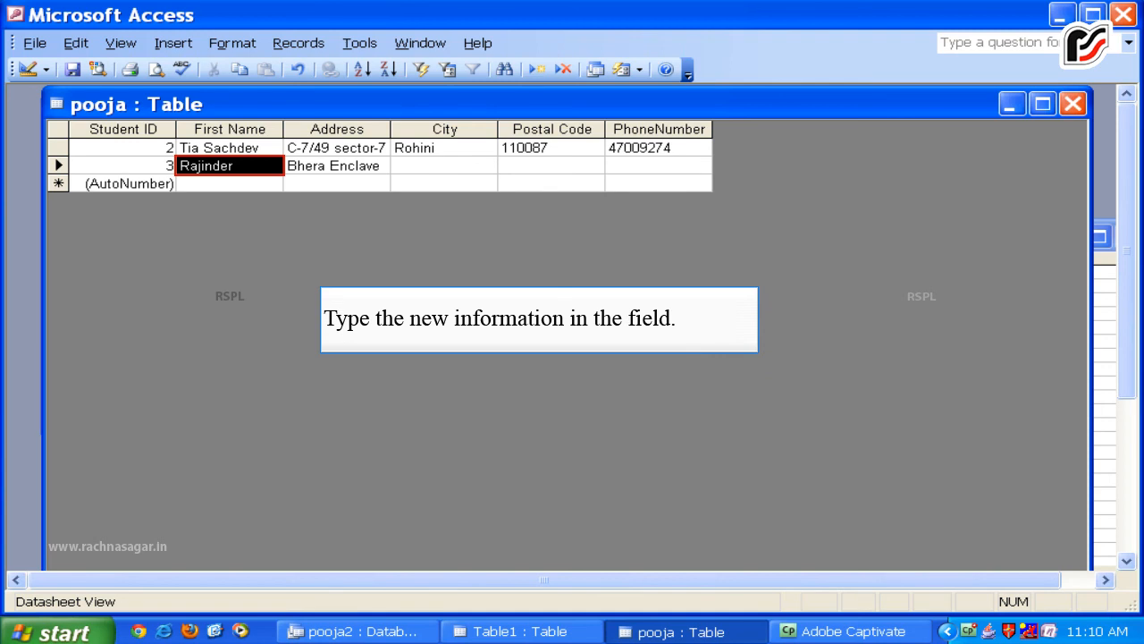
text(Rohan)
key(BackSpace)
key(BackSpace)
key(BackSpace)
text(hit)
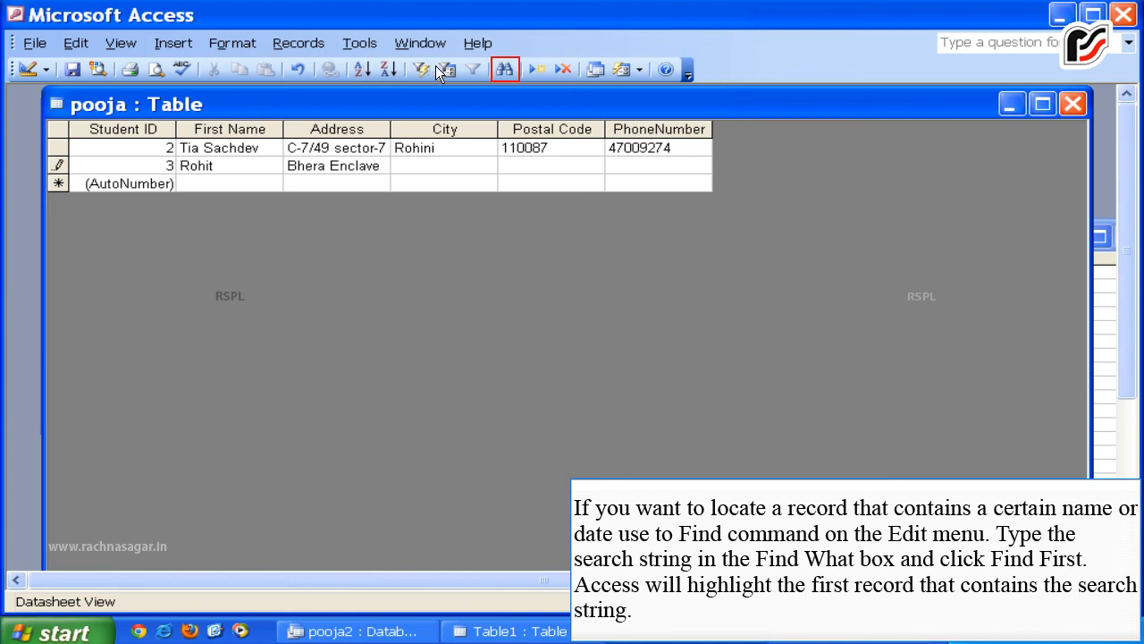
Use Find to locate the second student's full name, then close the Find dialog.
click(503, 69)
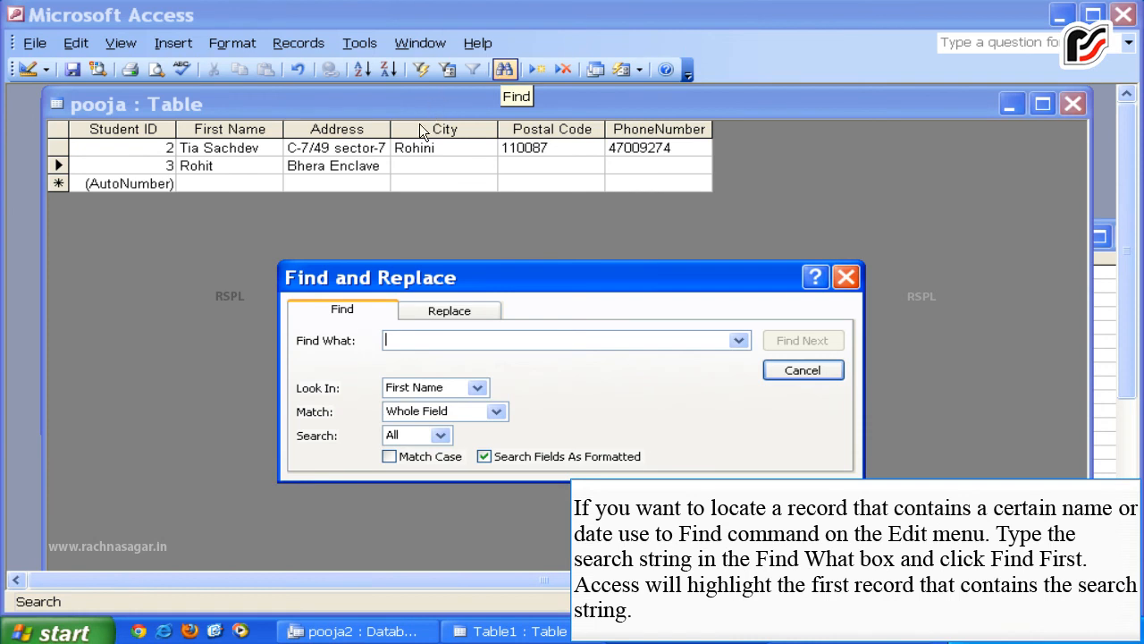
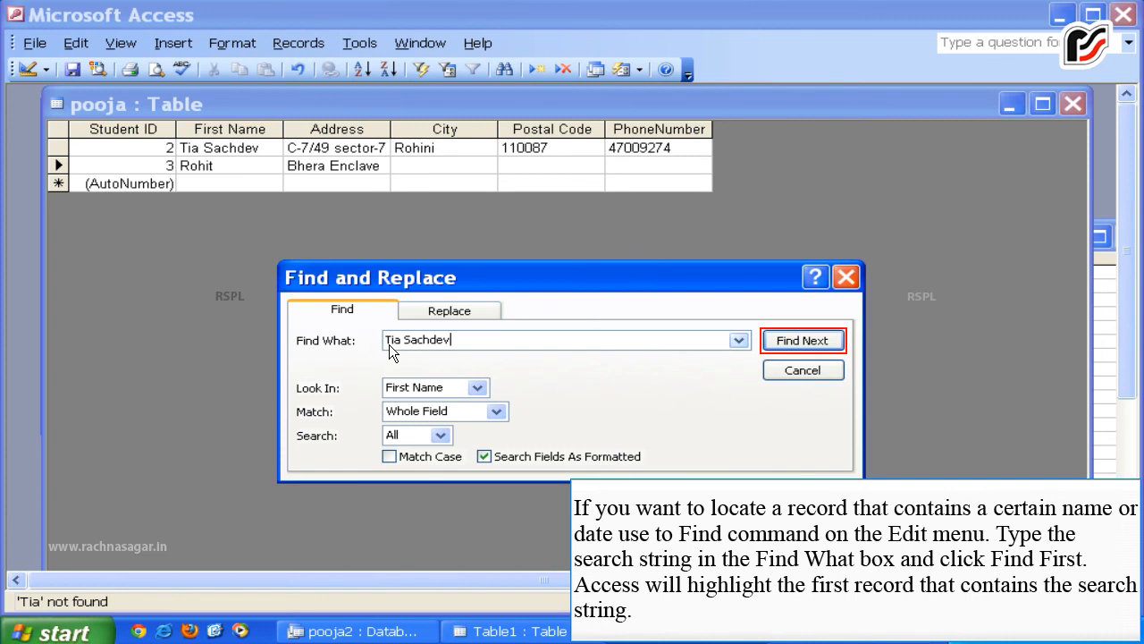
key(Return)
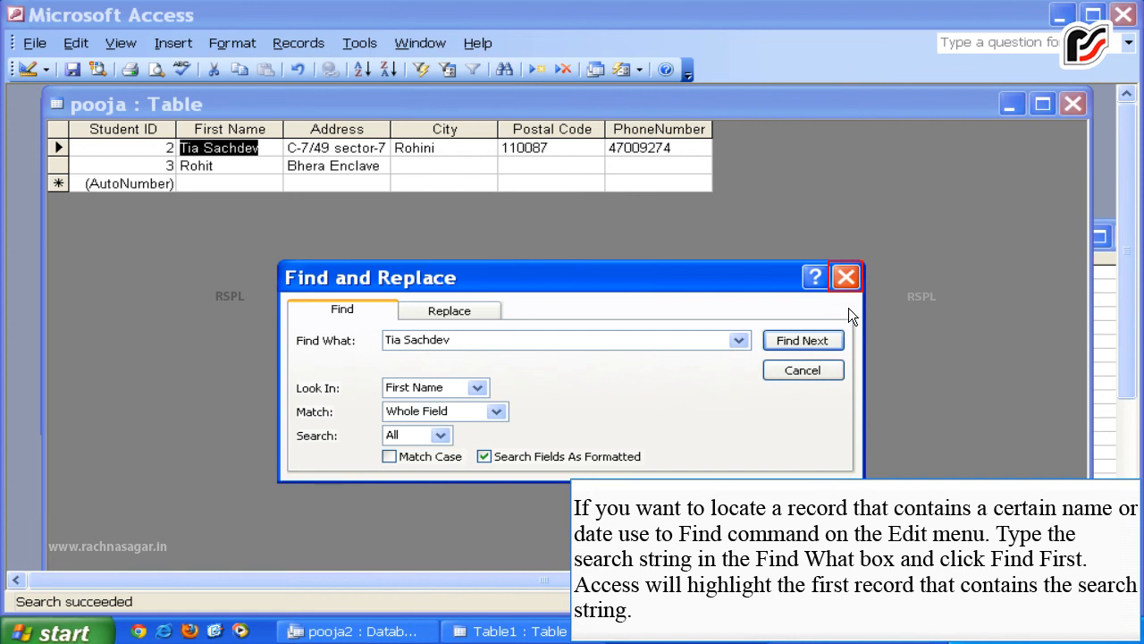
click(855, 279)
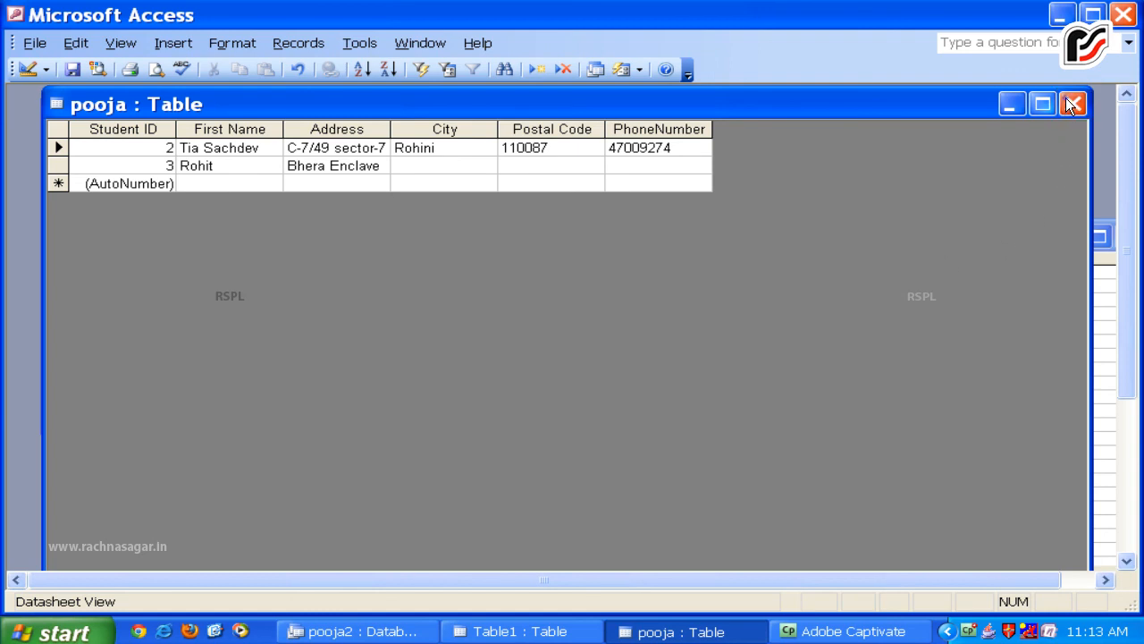
Close the pooja table to return to the pooja2 database window.
click(1072, 104)
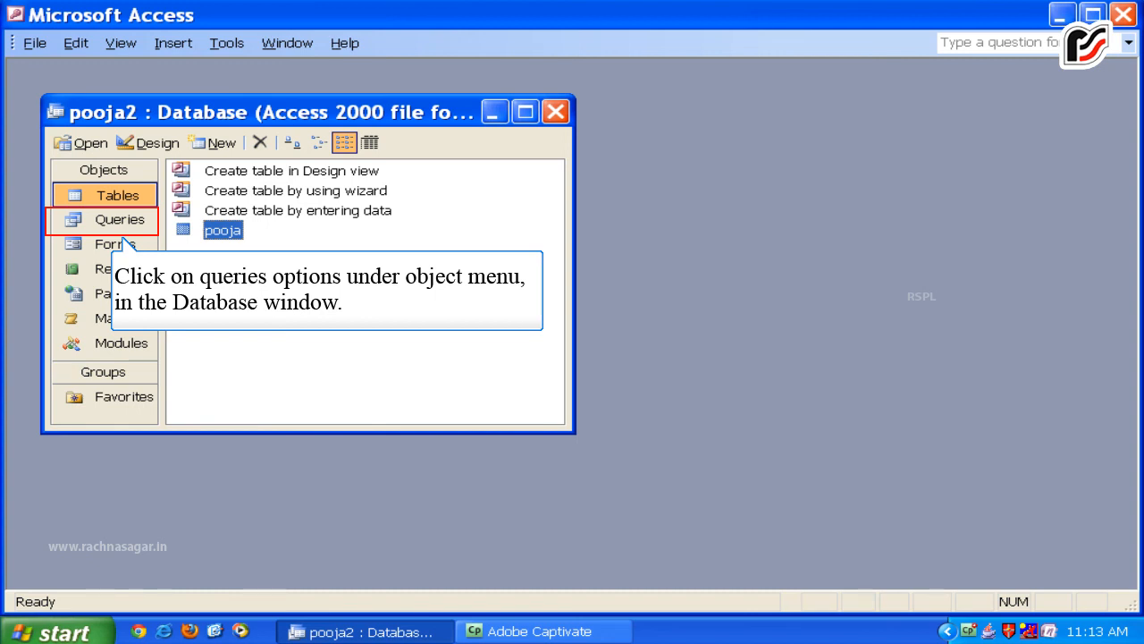
Start a new query from the Queries list using the Simple Query Wizard.
click(120, 222)
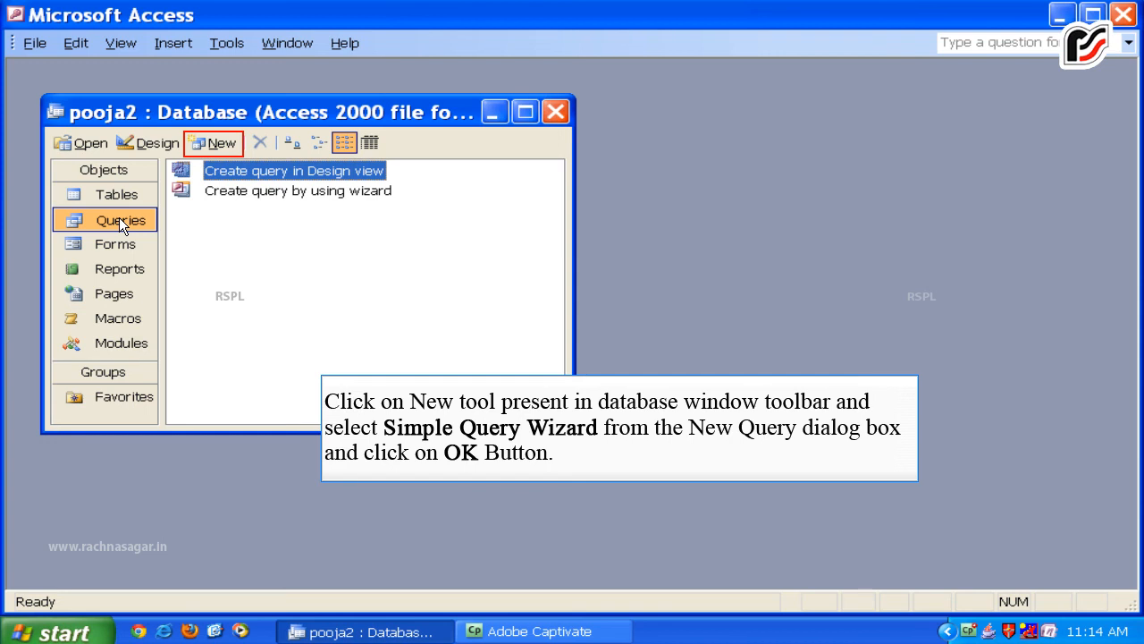
click(214, 143)
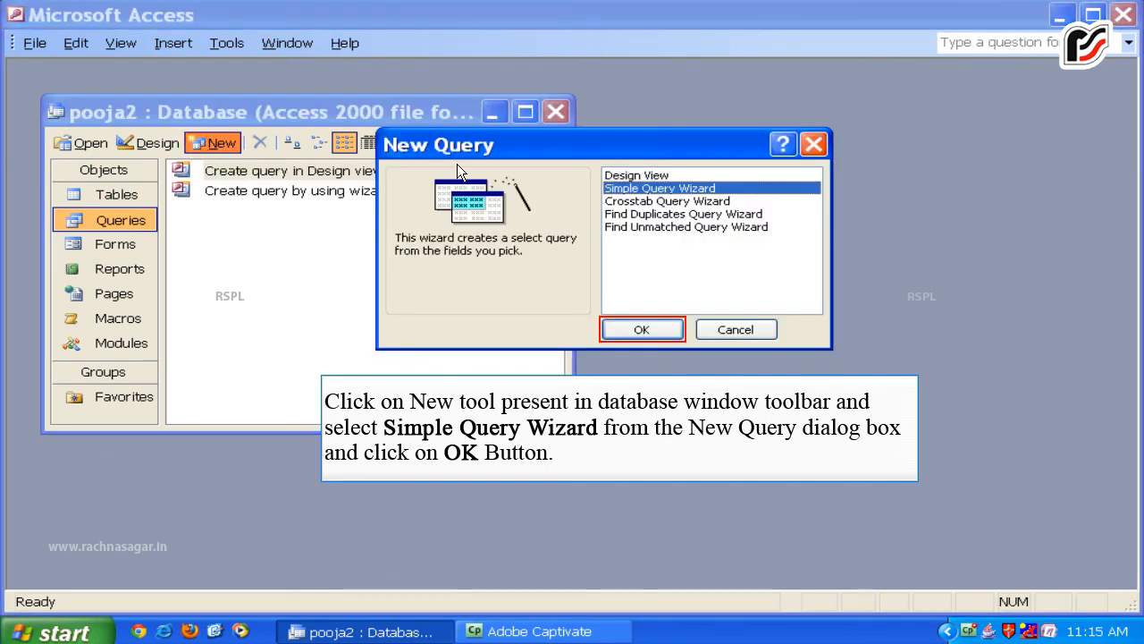
click(651, 330)
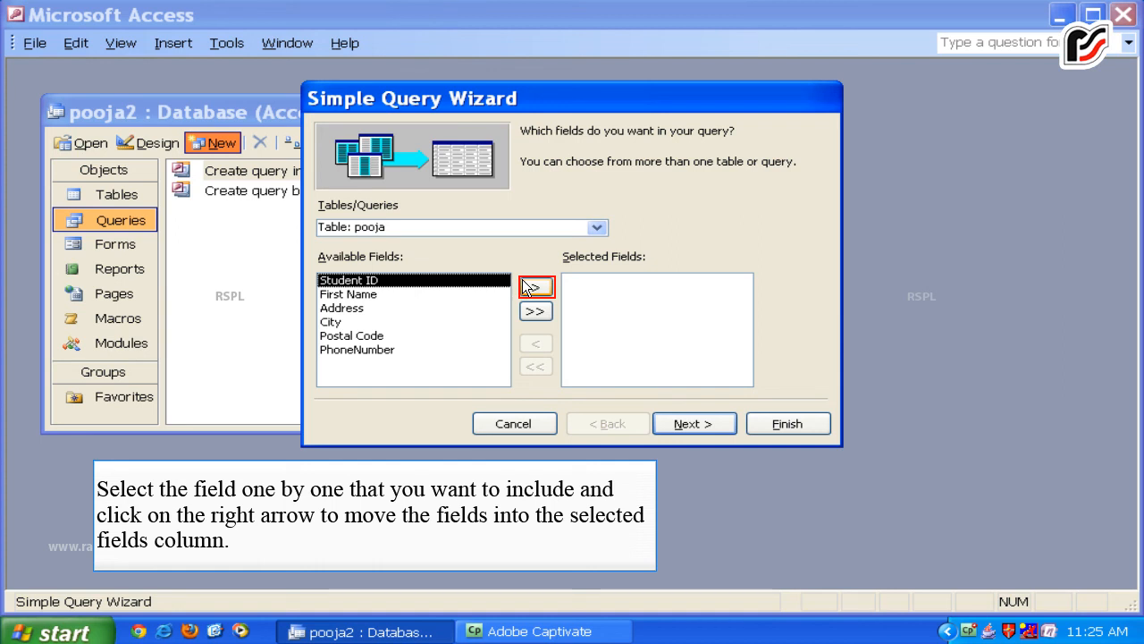
Add Student ID, First Name and Address to the query and move on to the title page.
click(527, 283)
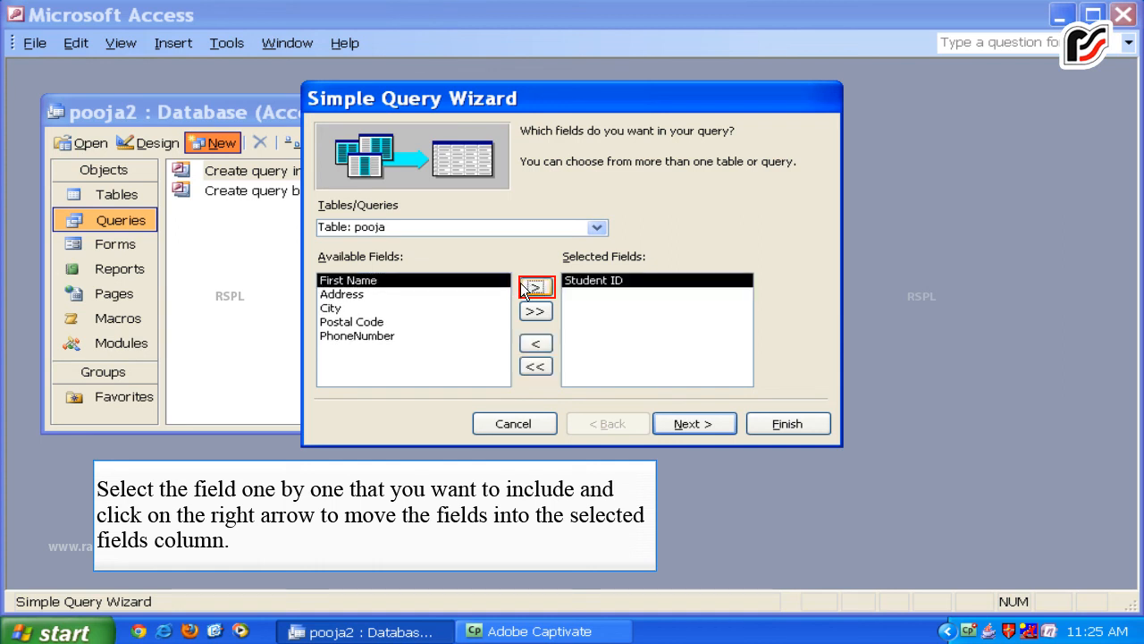
click(523, 285)
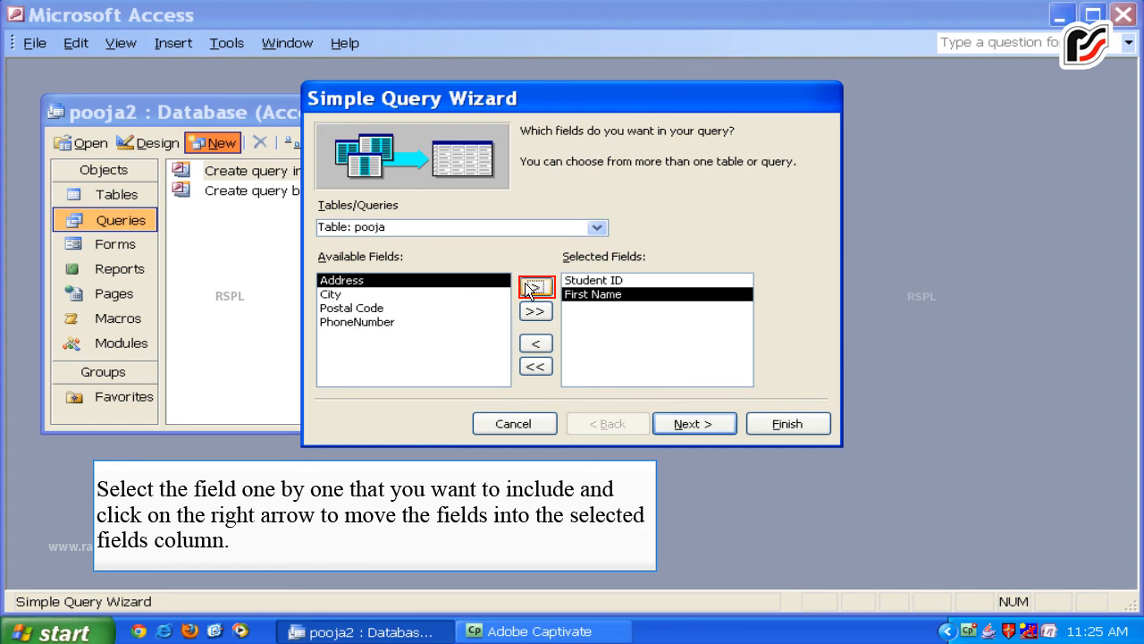
click(533, 290)
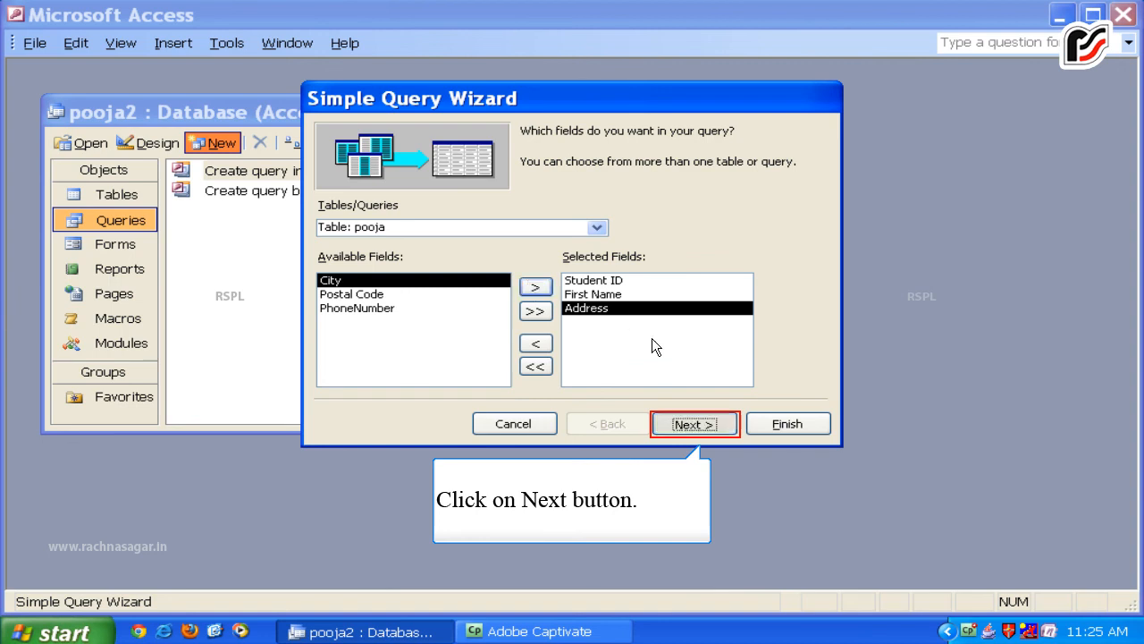
click(673, 421)
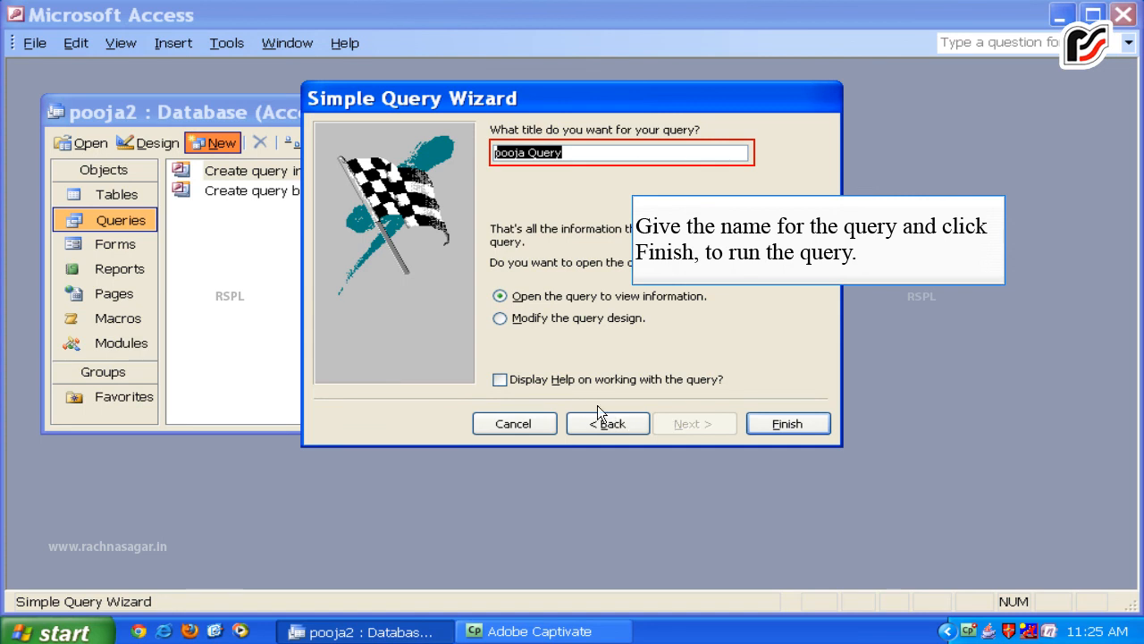
Title the query 'pooja Query' and finish to show its results datasheet.
key(Delete)
text(po)
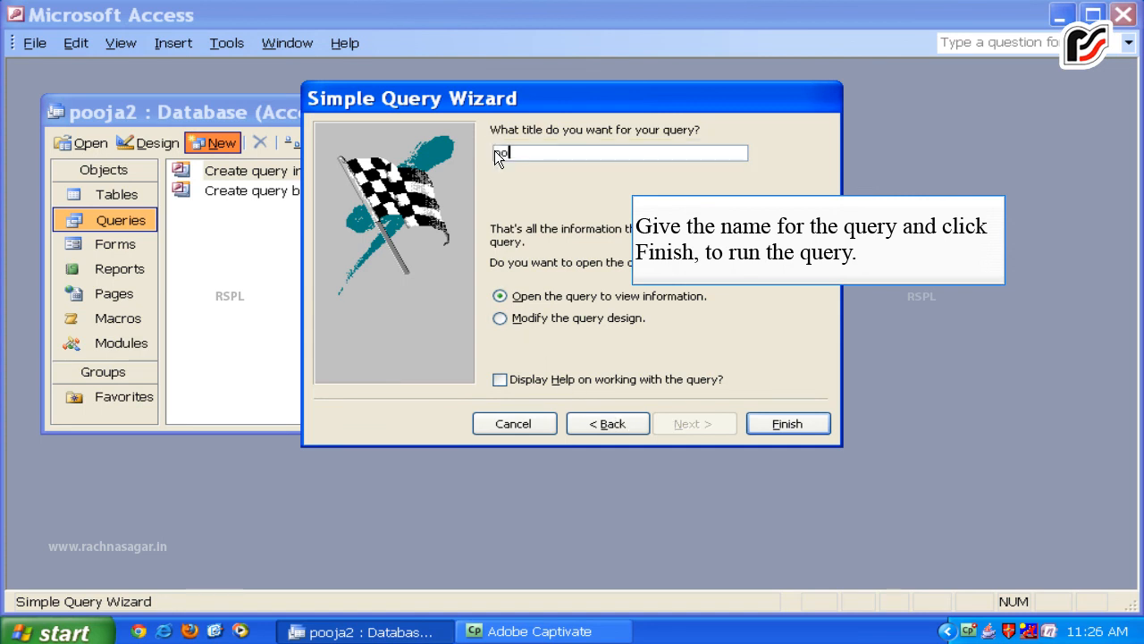
text(oja Query)
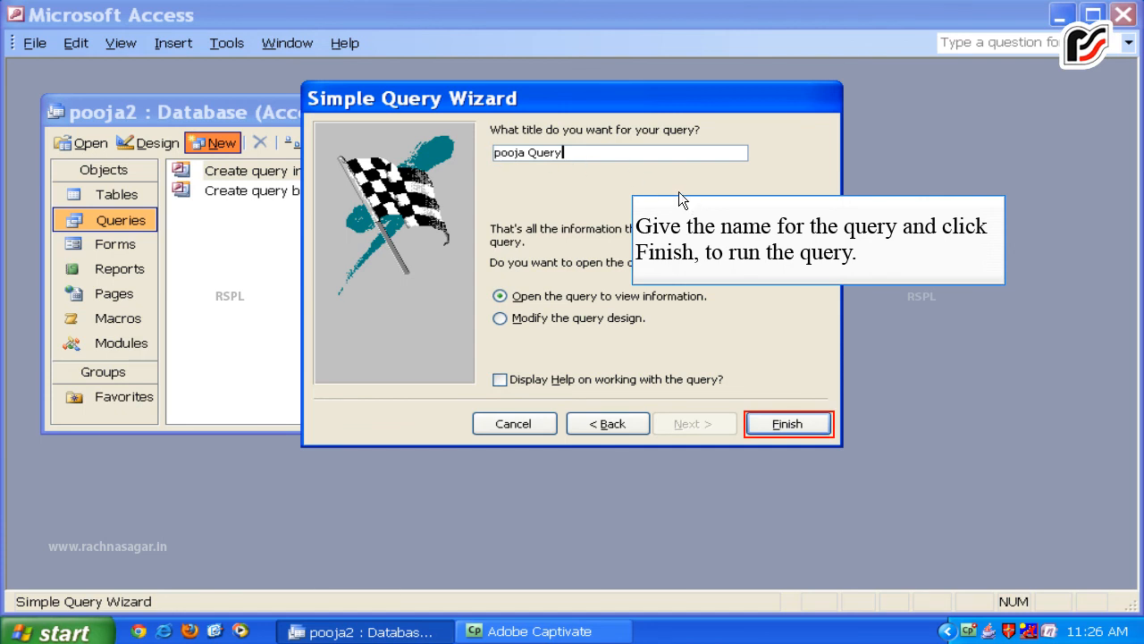
click(787, 424)
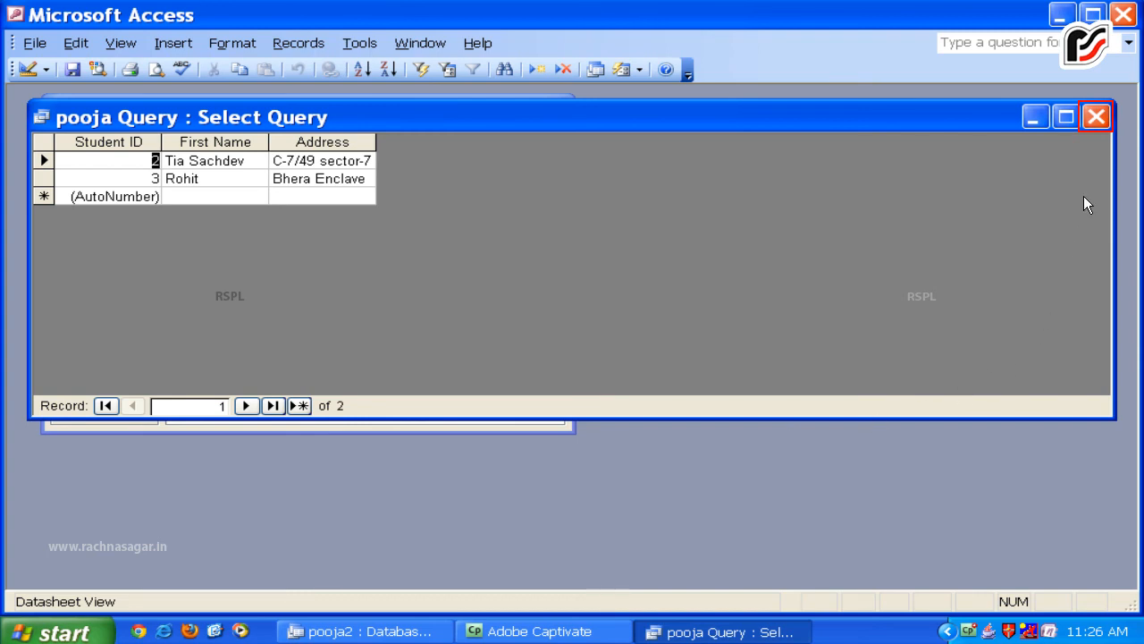
Close the pooja Query select query datasheet window.
click(1094, 119)
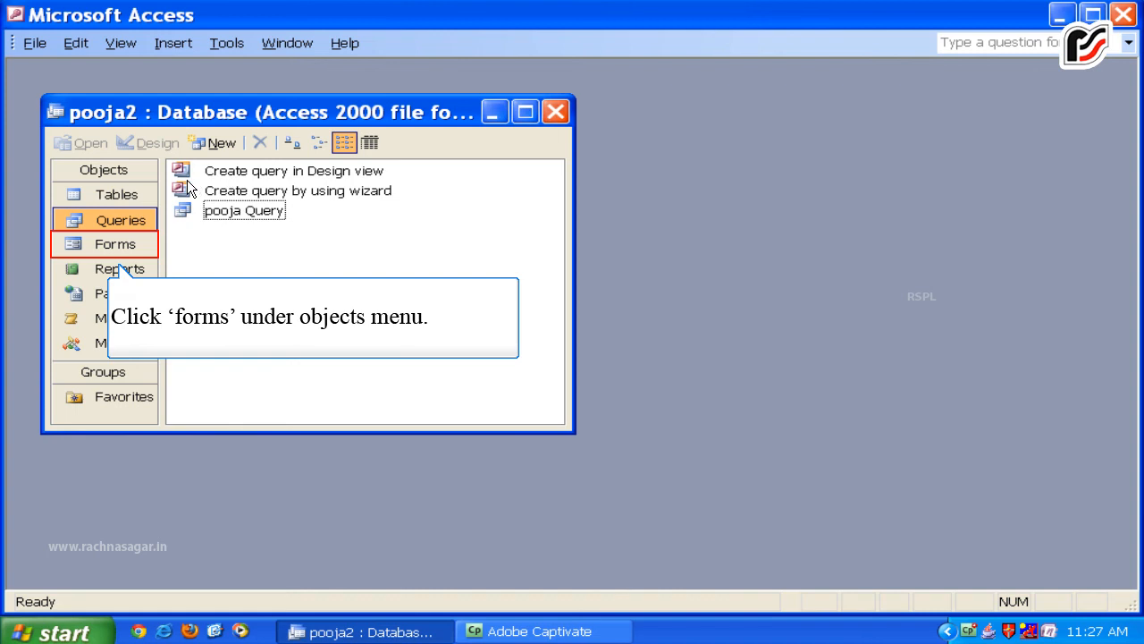
From the Forms list, start a new Form Wizard form based on the pooja table.
click(86, 245)
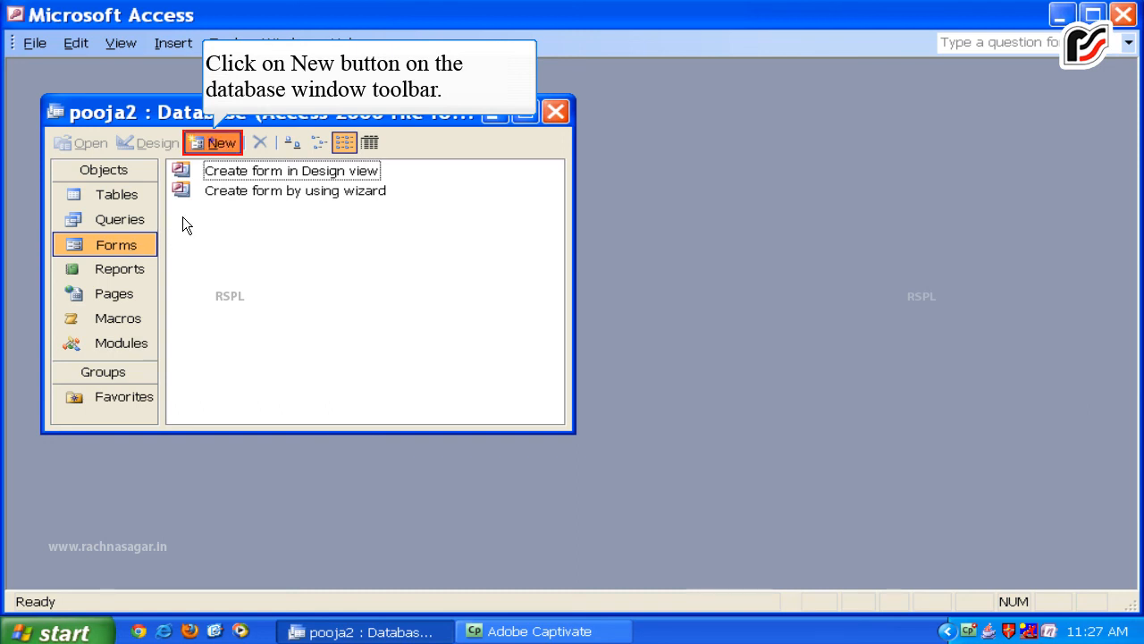
click(214, 143)
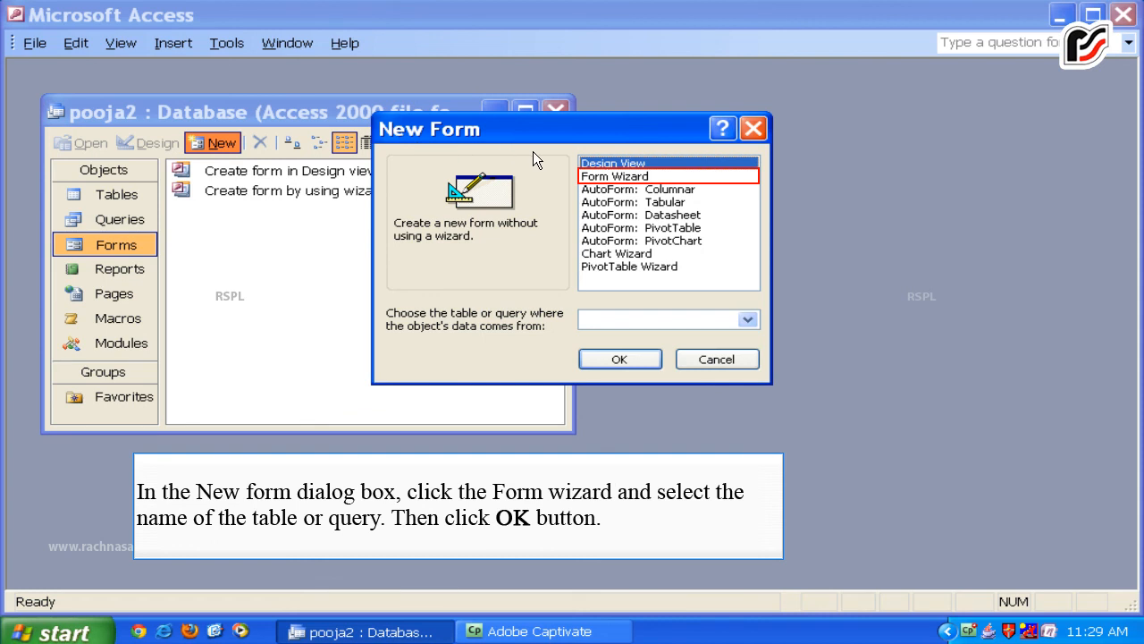
click(601, 178)
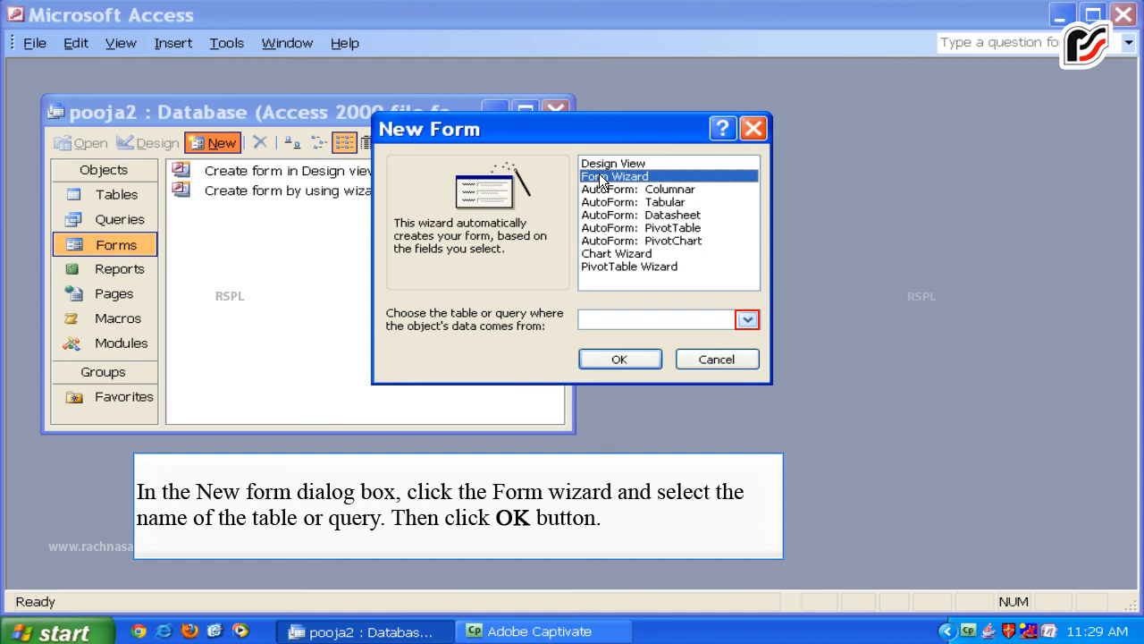
click(747, 320)
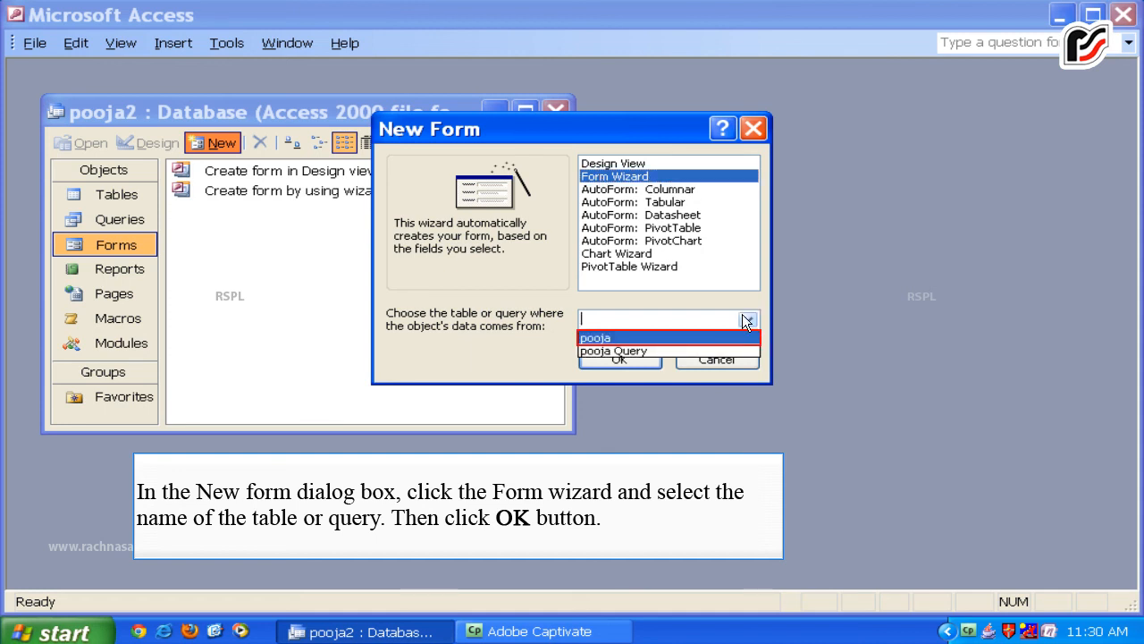
click(642, 338)
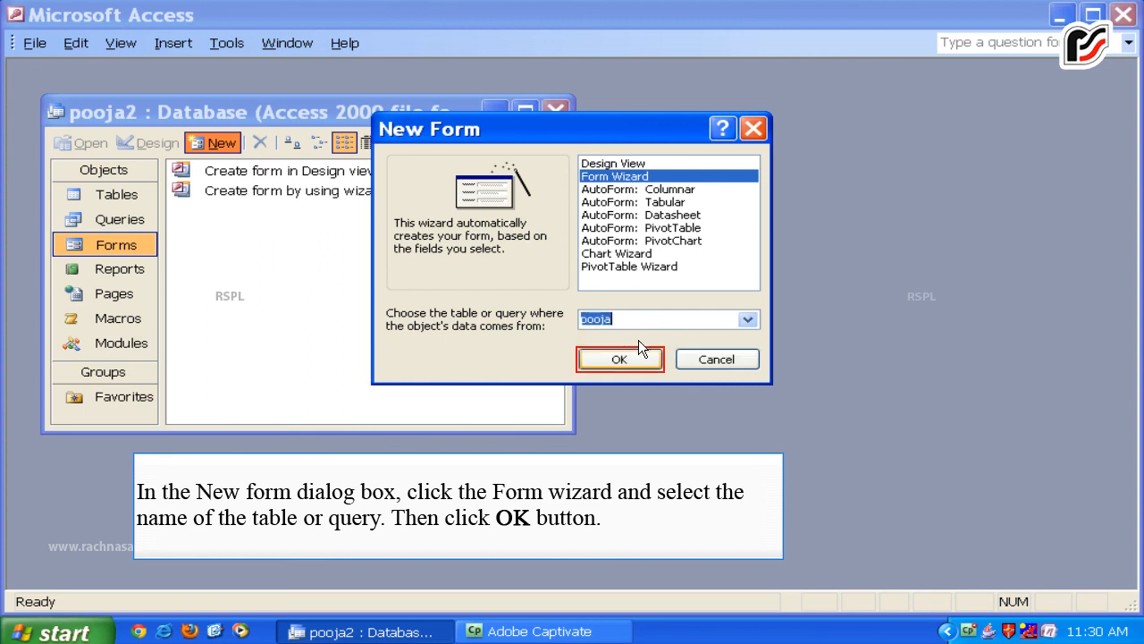
click(636, 358)
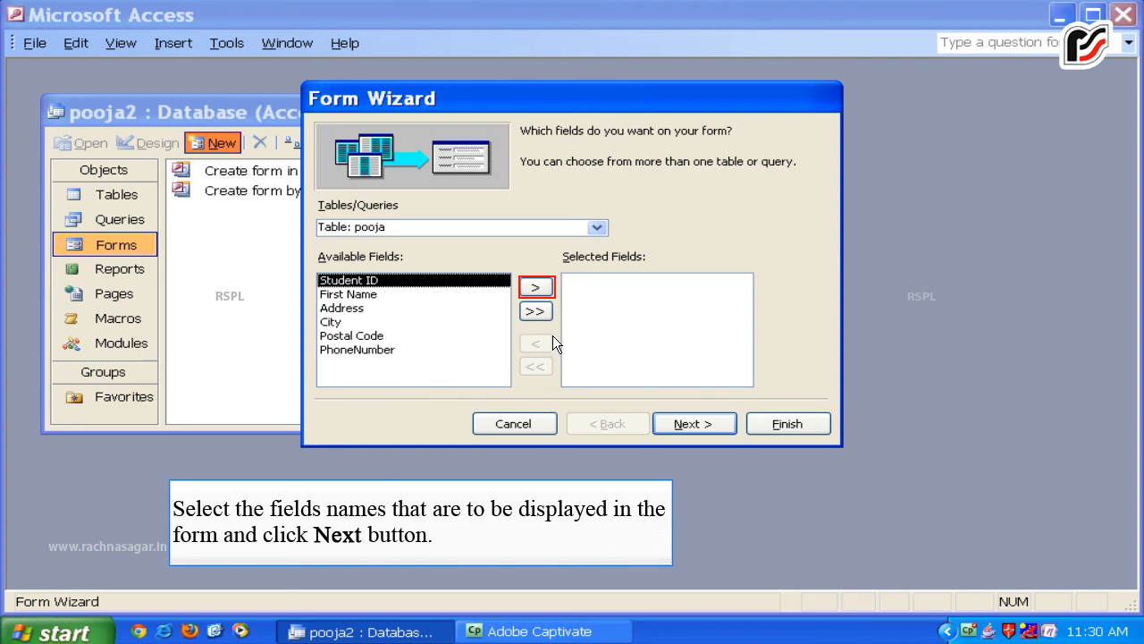
Include Student ID, First Name, Address, City and PhoneNumber in the form, leaving out Postal Code.
click(536, 287)
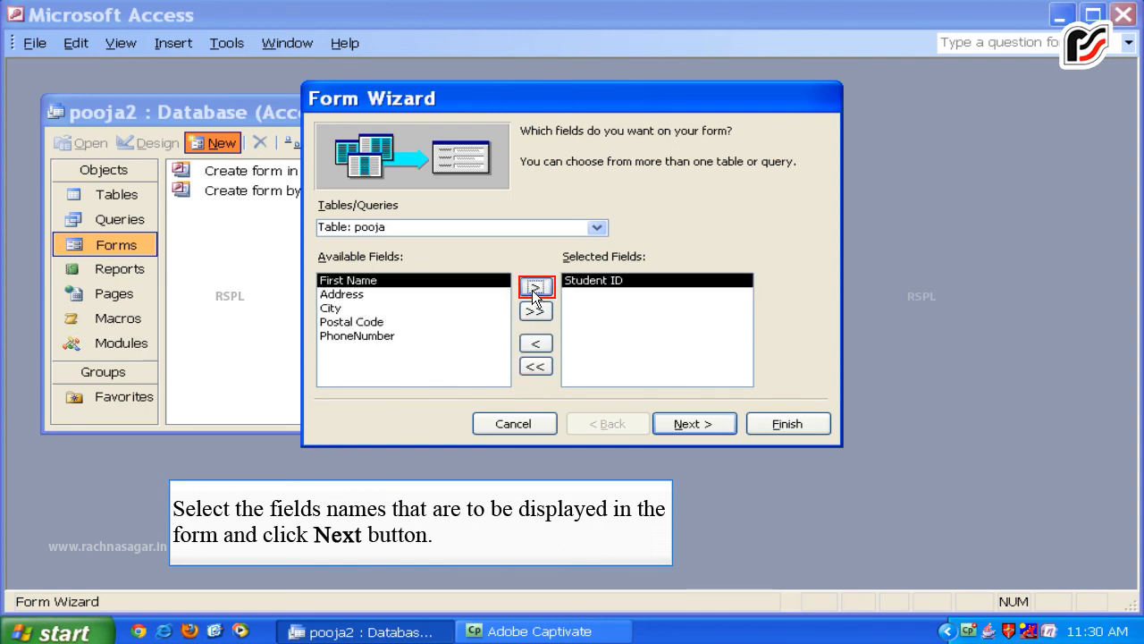
click(534, 287)
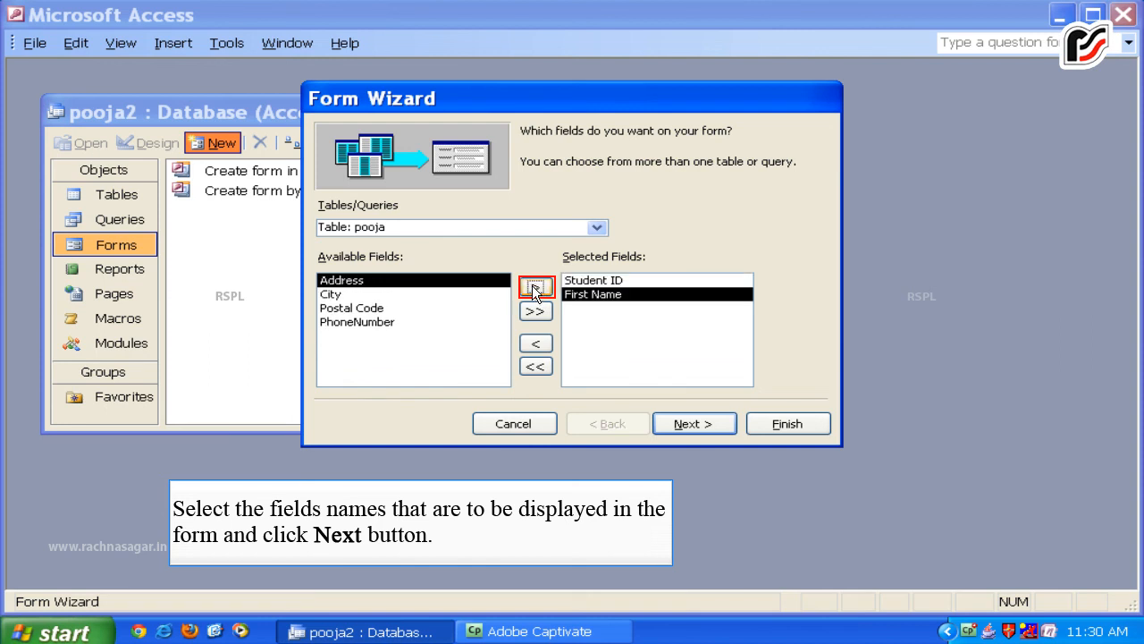
click(535, 287)
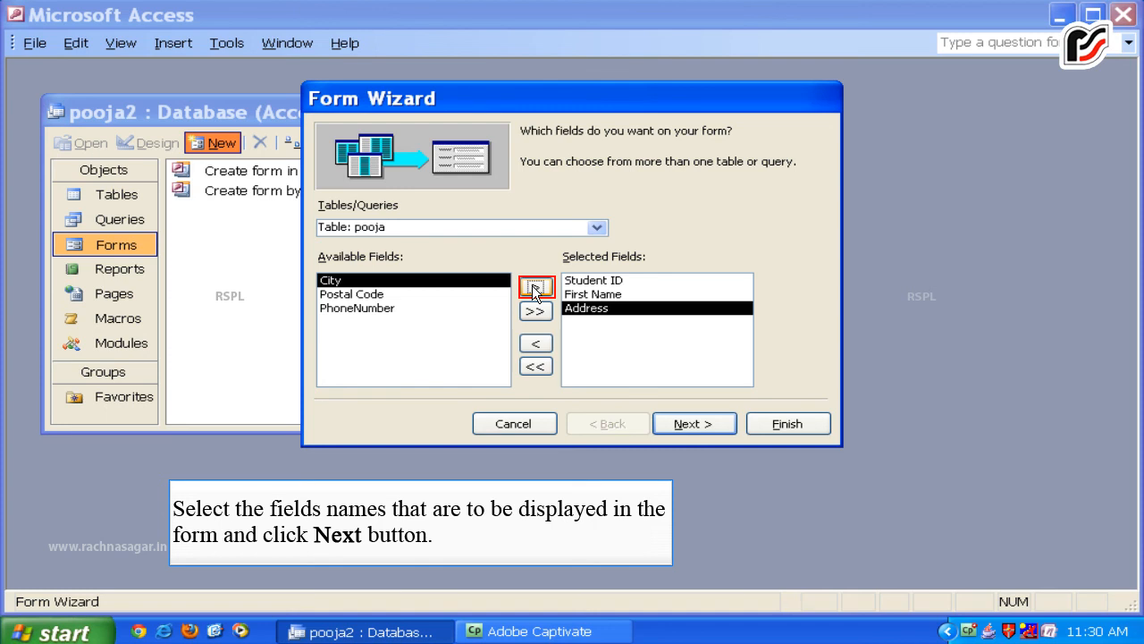
click(534, 287)
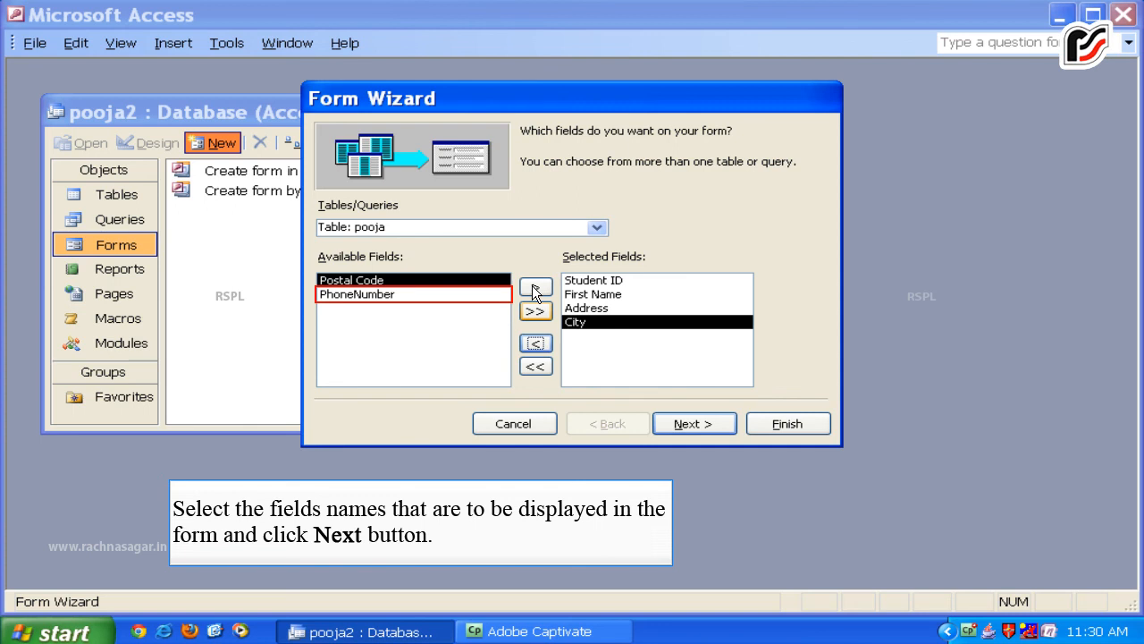
double_click(375, 296)
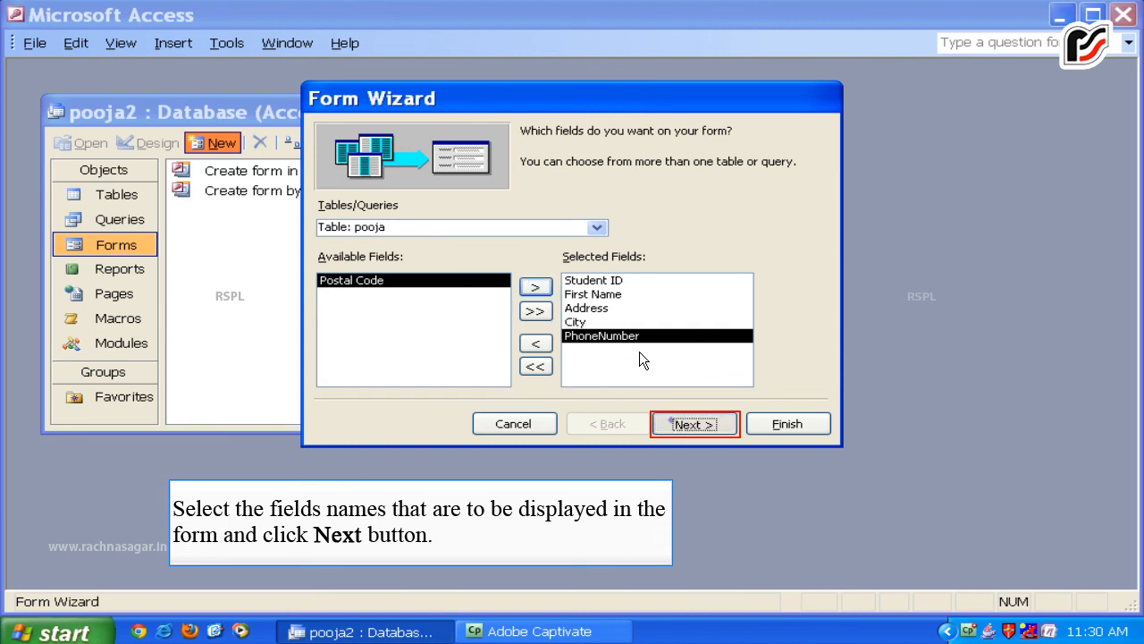
click(673, 420)
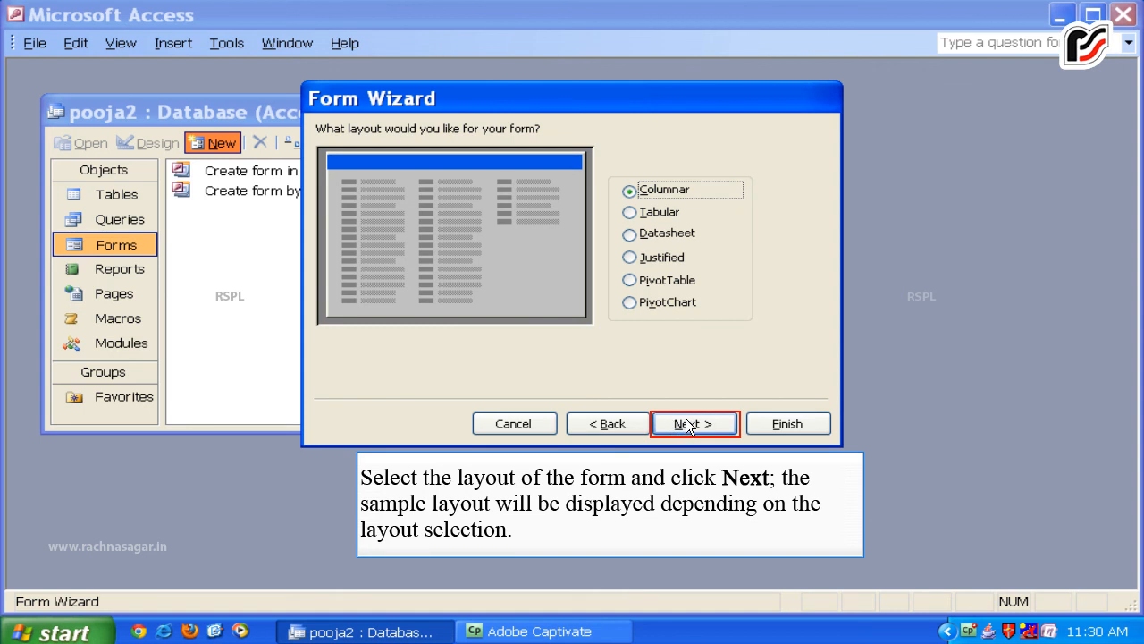
Finish the form with Columnar layout, Stone style and the title 'pooja'.
click(686, 422)
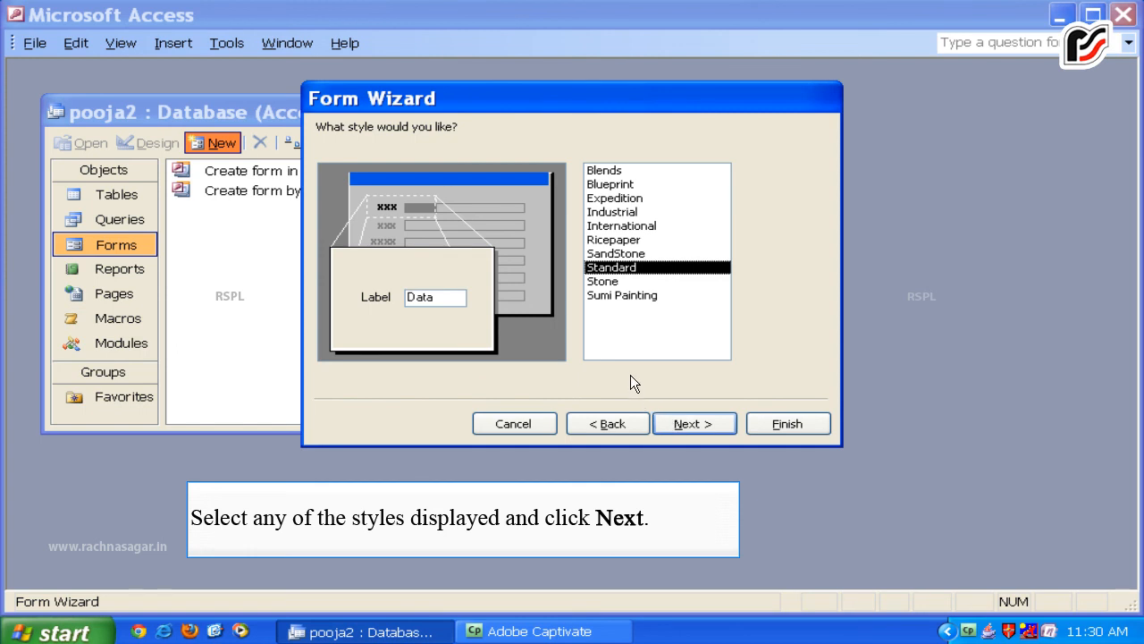
click(617, 281)
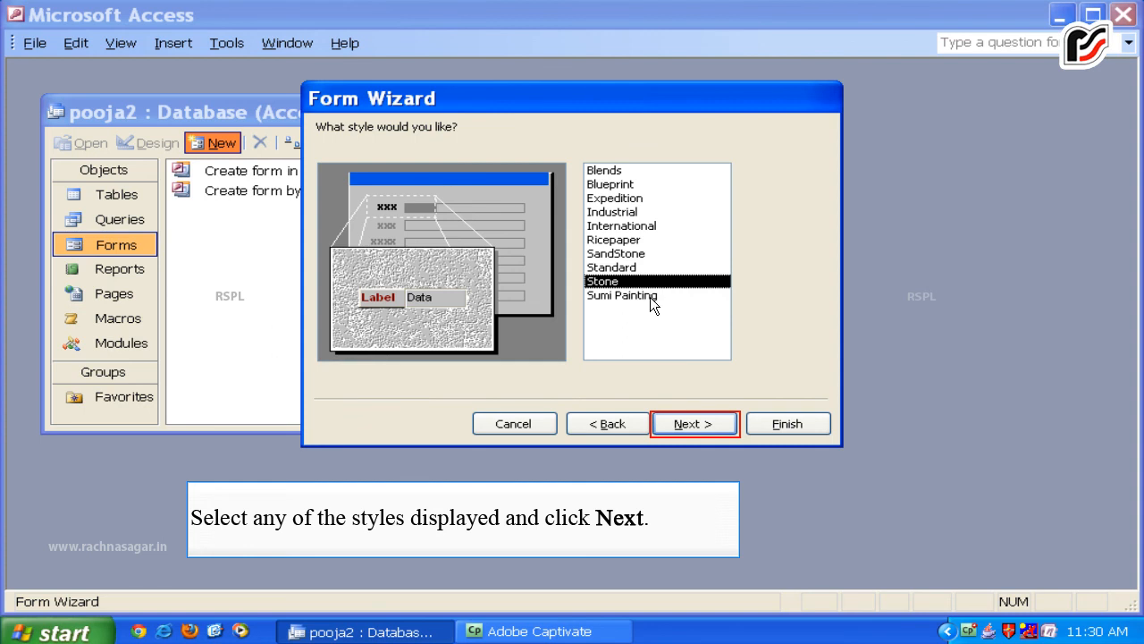
click(676, 424)
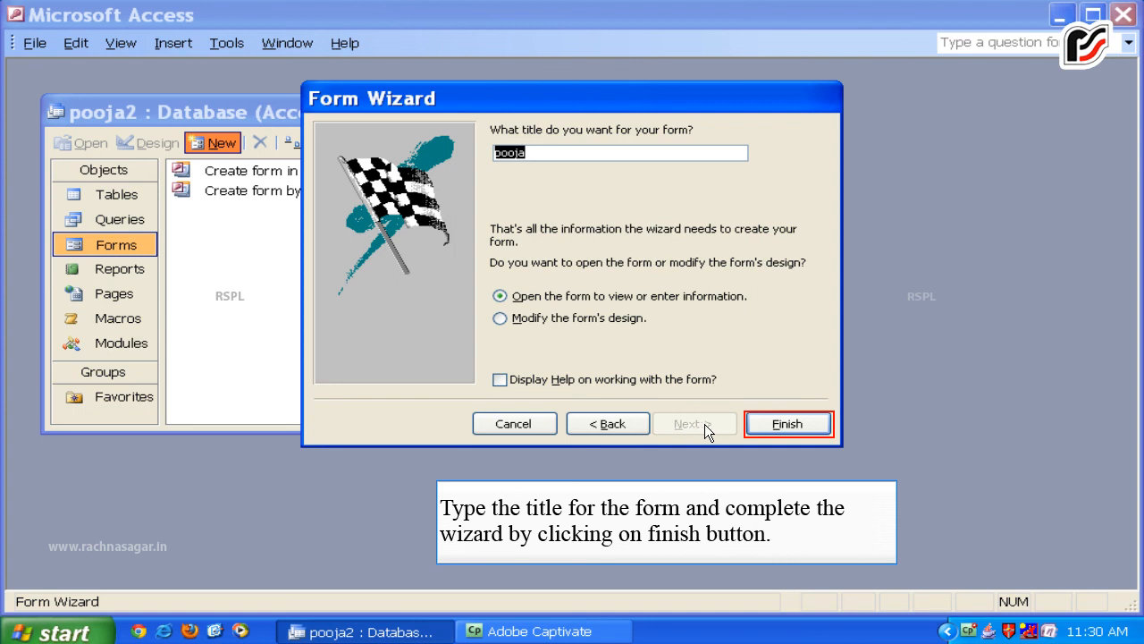
click(744, 427)
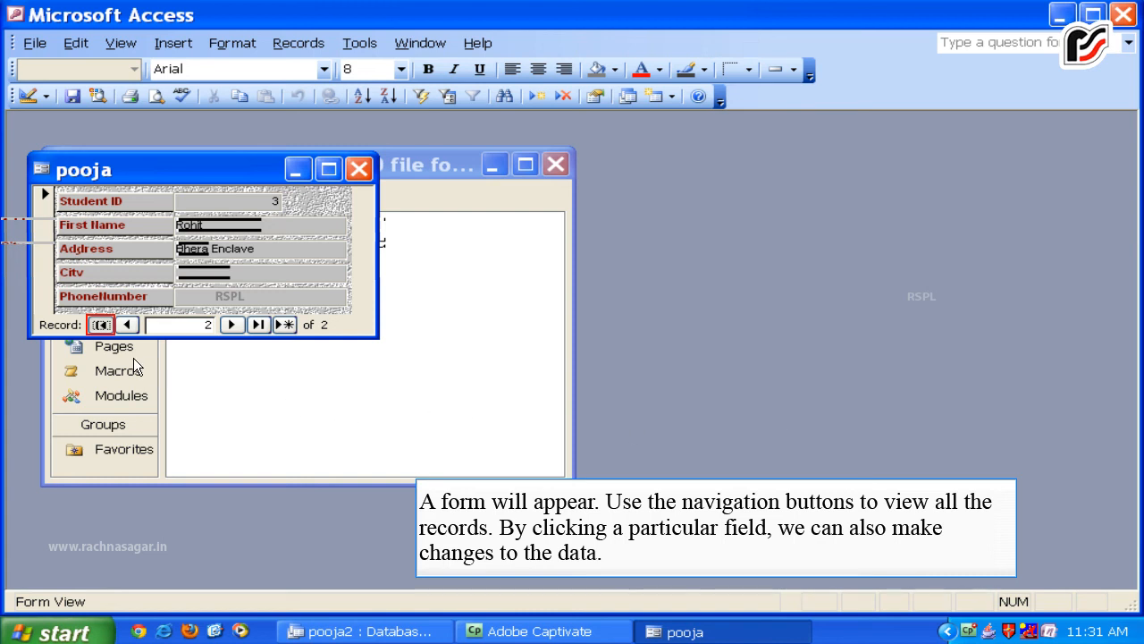
Browse the pooja form's two records and the blank new record, ending on record 1.
click(103, 323)
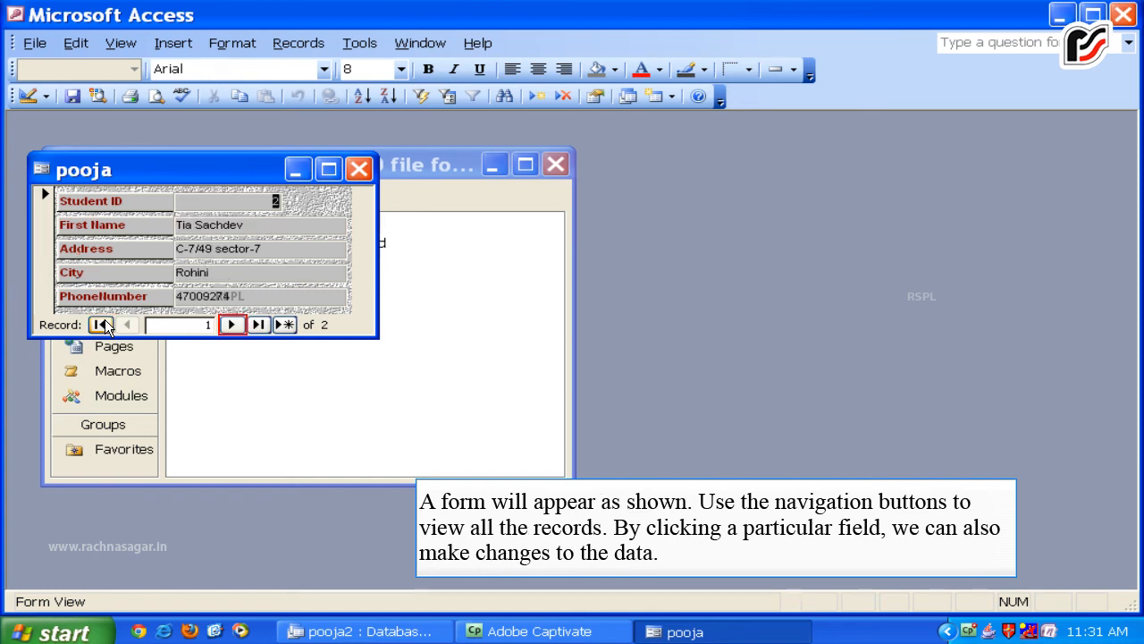
click(232, 324)
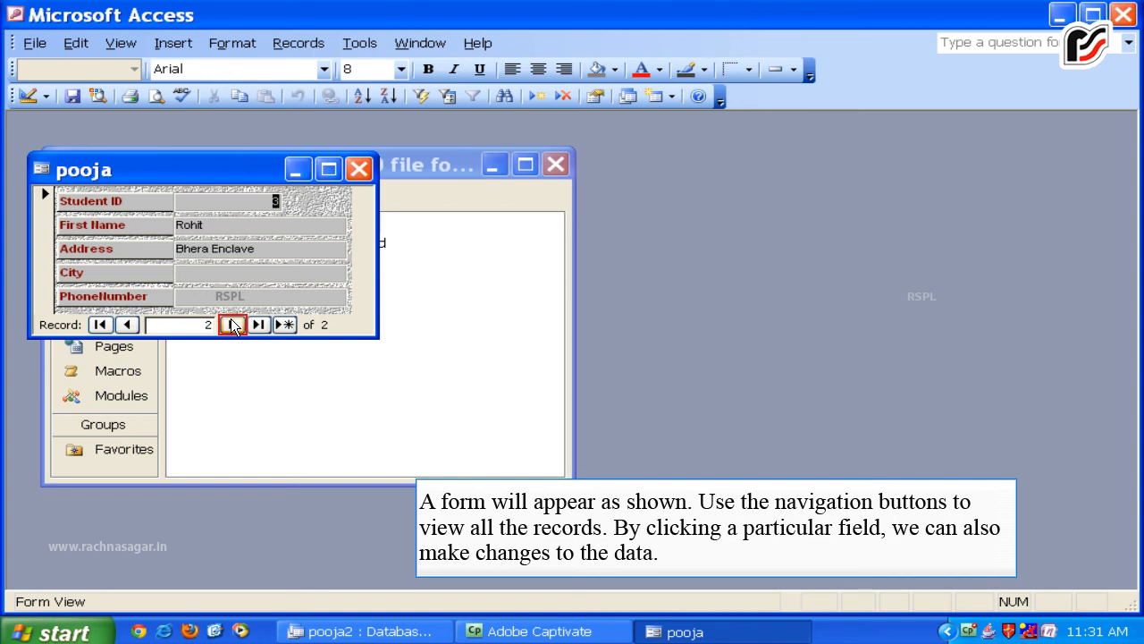
click(227, 325)
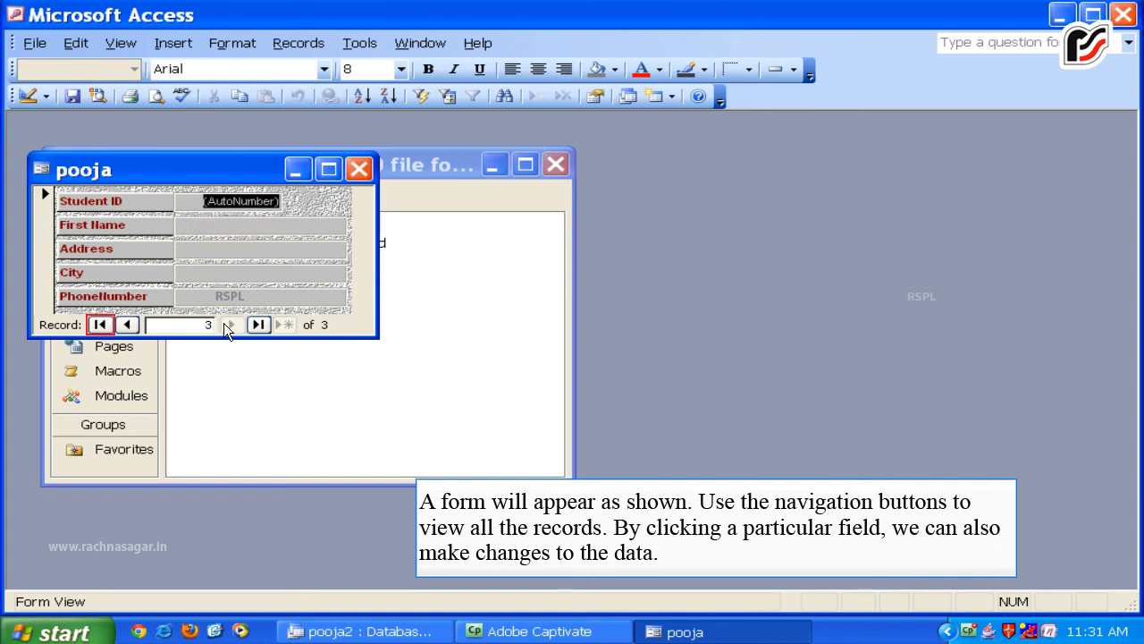
click(99, 326)
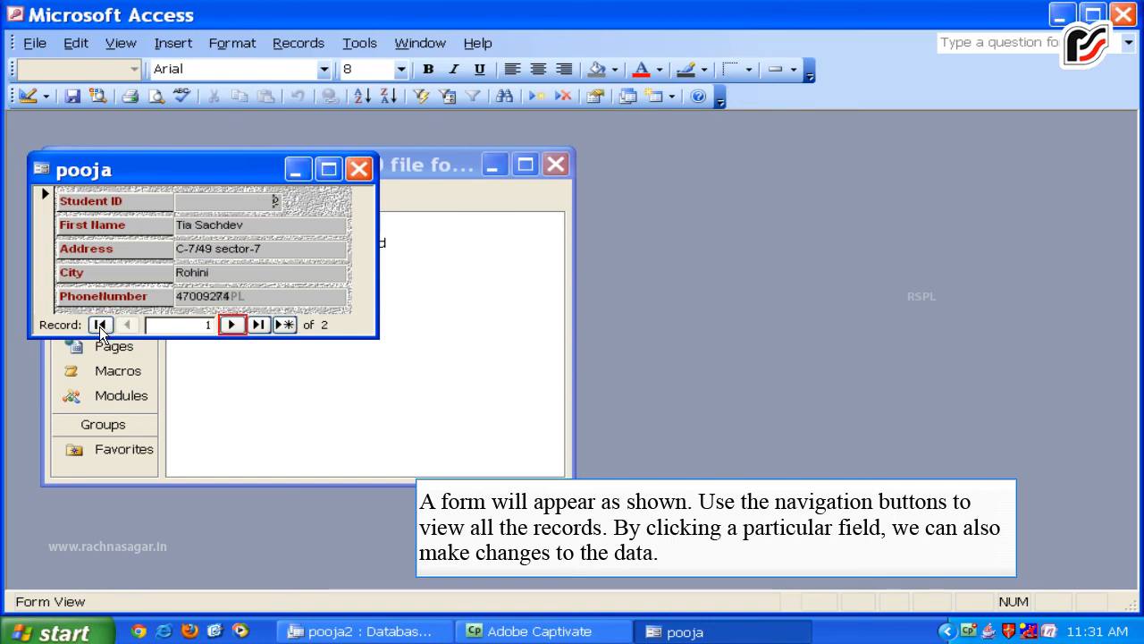
click(231, 325)
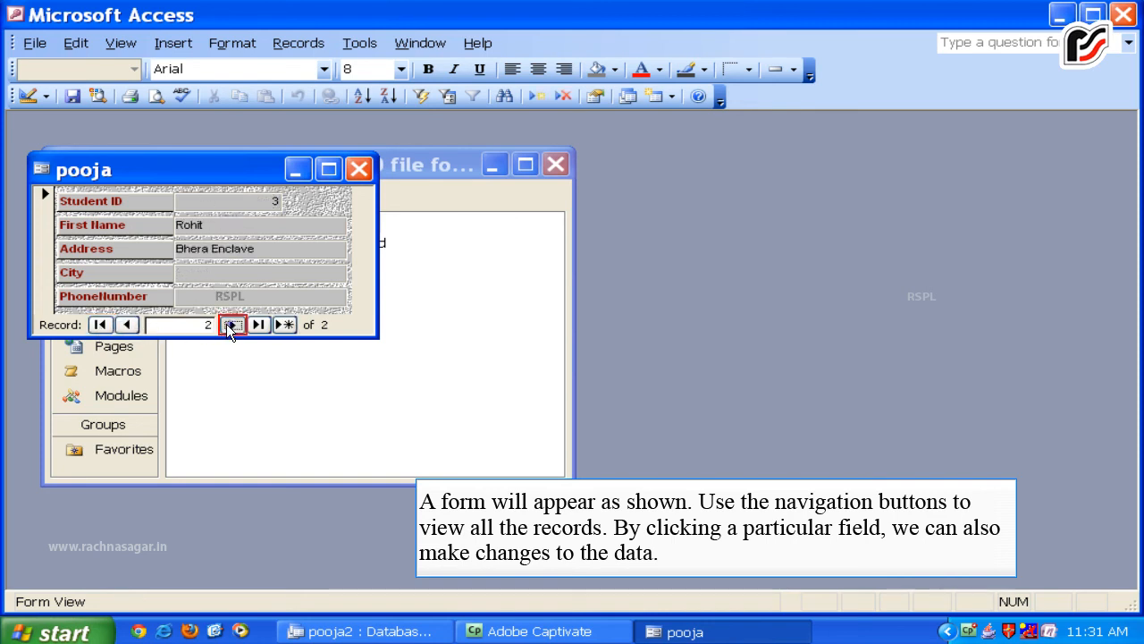
click(231, 324)
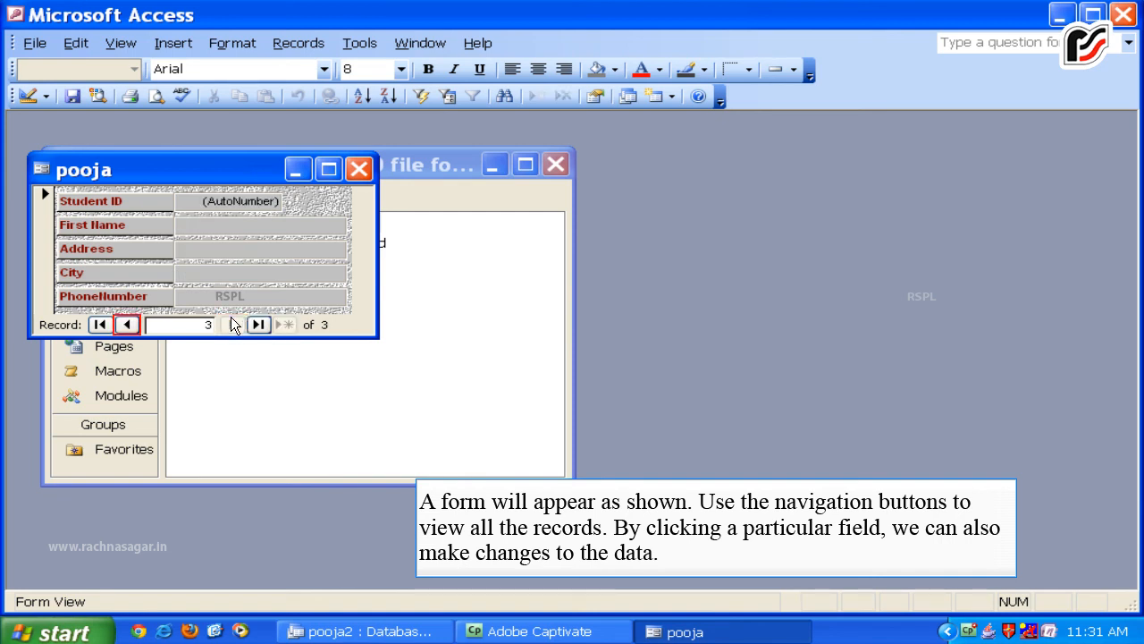
click(126, 323)
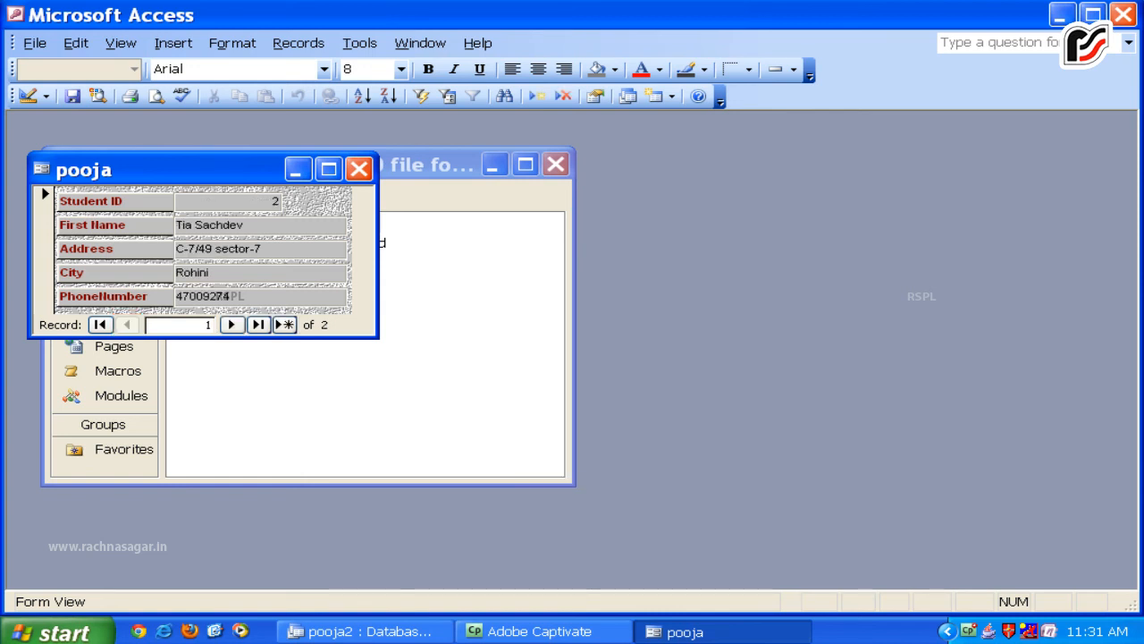